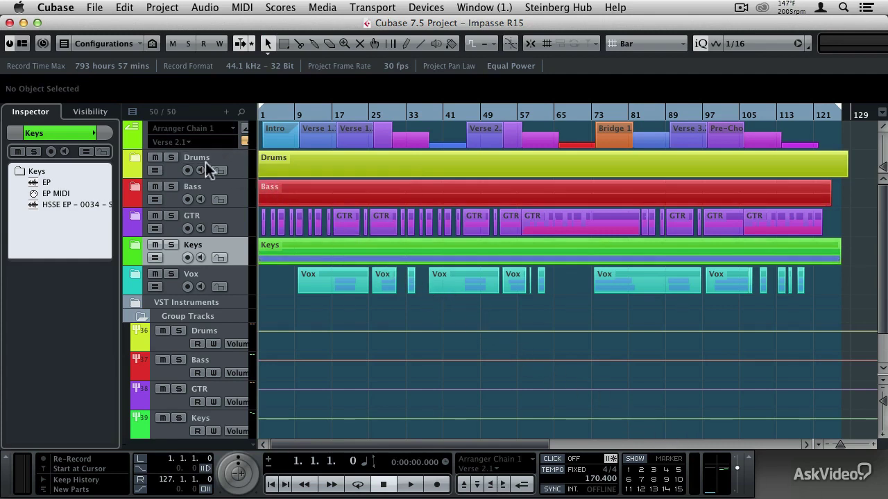
# Step: Expand the Drums folder track and open the track preset browser for the Kick in track
pyautogui.click(136, 163)
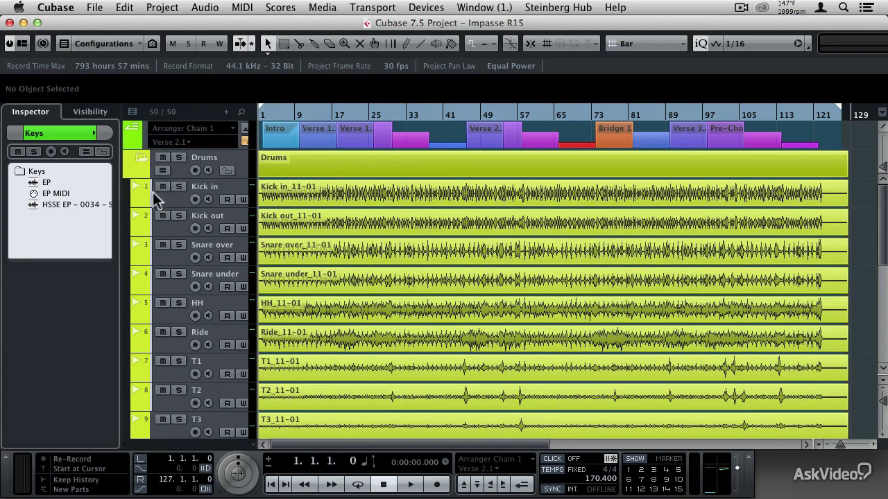
pyautogui.click(174, 199)
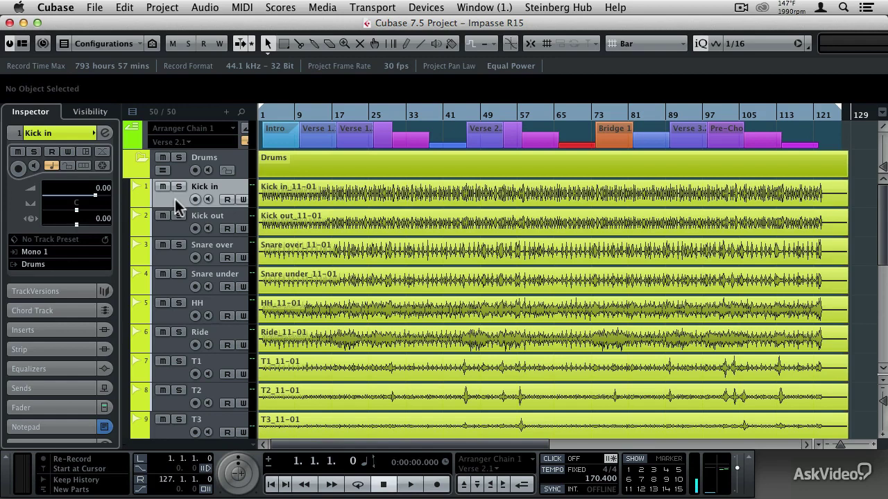
pyautogui.rightClick(175, 199)
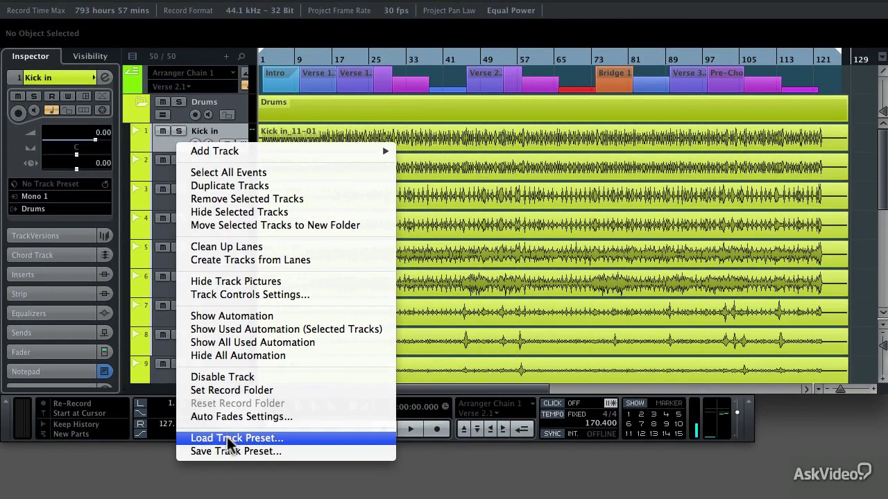
pyautogui.click(228, 439)
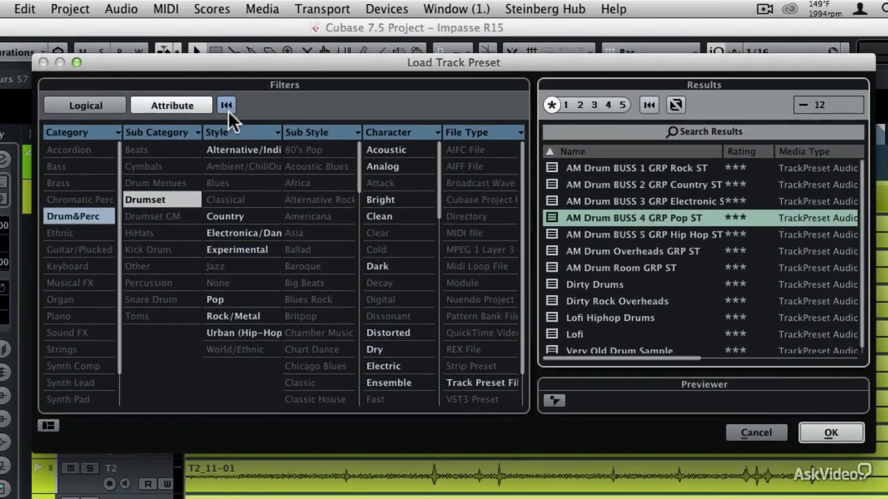
# Step: Reset the preset filters and narrow the results to the Drum&Perc category and Kick Drum sub category
pyautogui.click(228, 110)
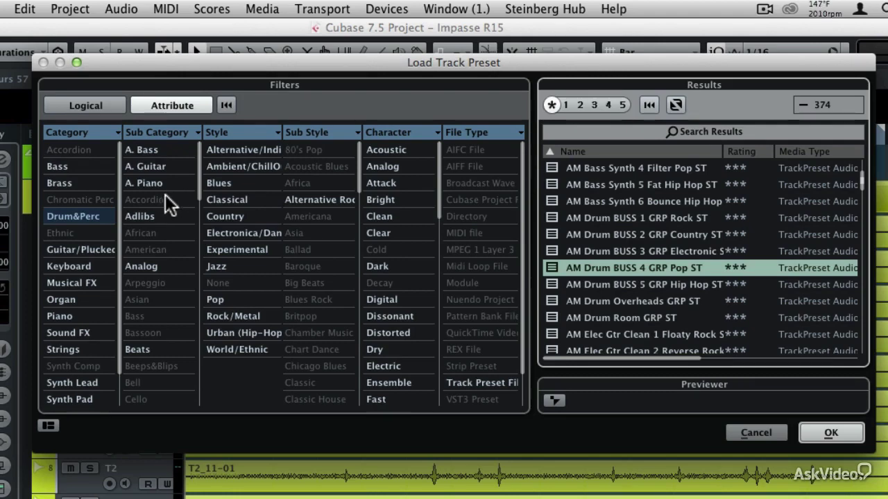
pyautogui.click(78, 214)
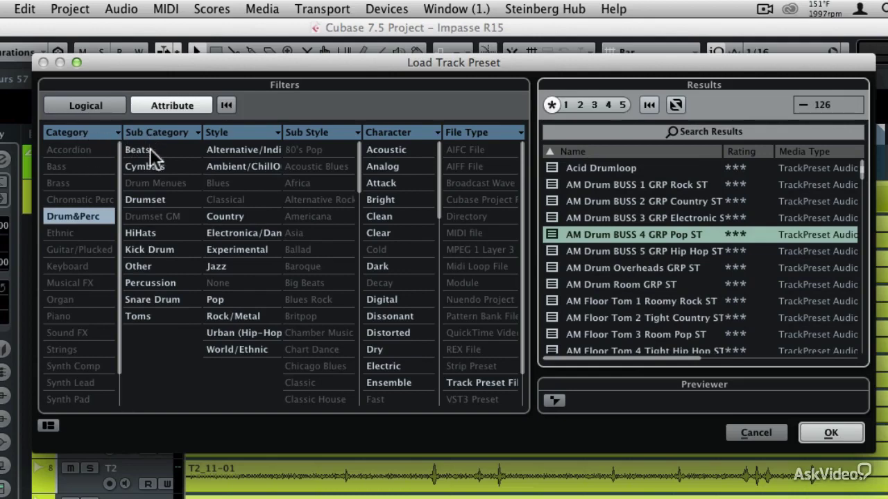
pyautogui.click(148, 250)
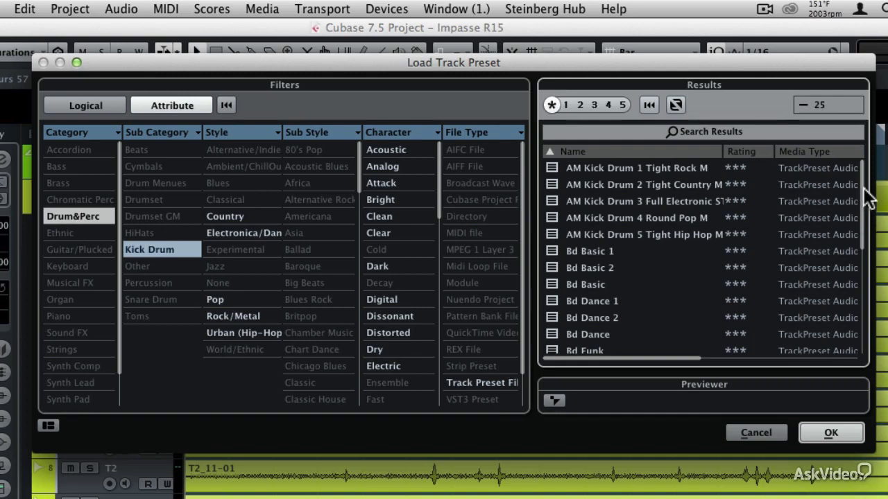
# Step: Browse the kick presets, preview AM Kick Drum 1 Tight Rock M, and close the preset browser without applying it
pyautogui.click(867, 239)
pyautogui.moveTo(867, 239); pyautogui.dragTo(864, 214)
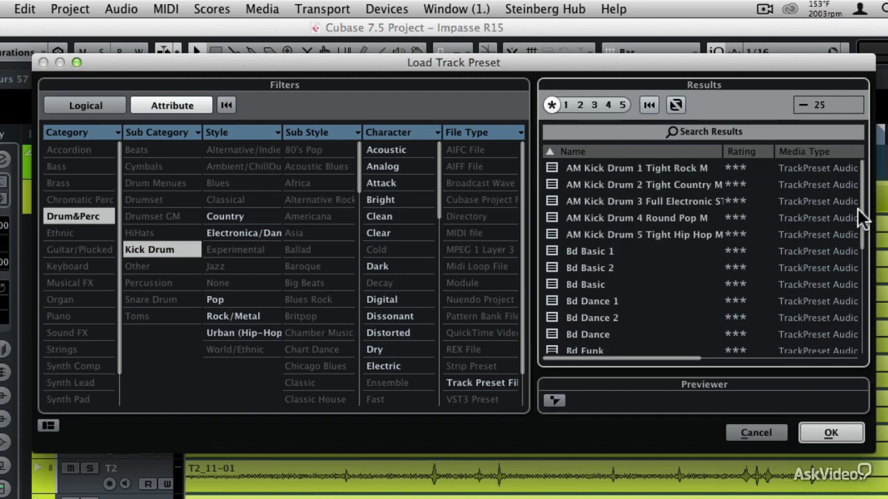
pyautogui.click(585, 168)
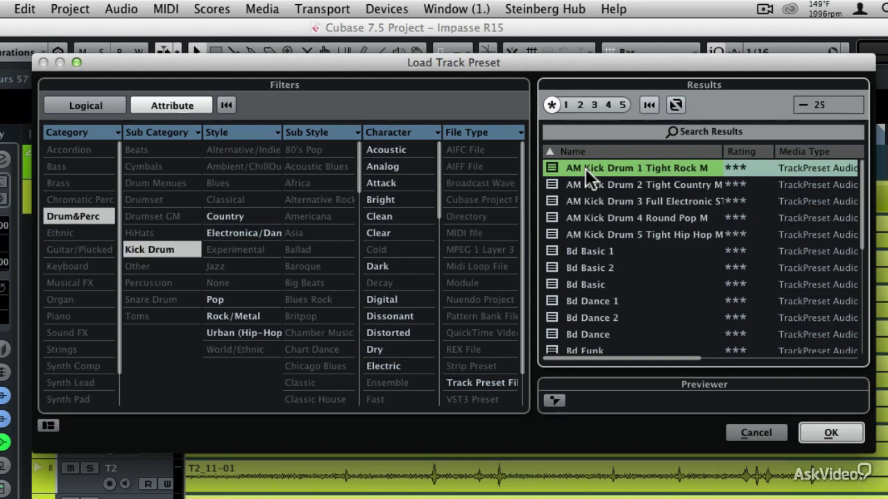
pyautogui.click(758, 432)
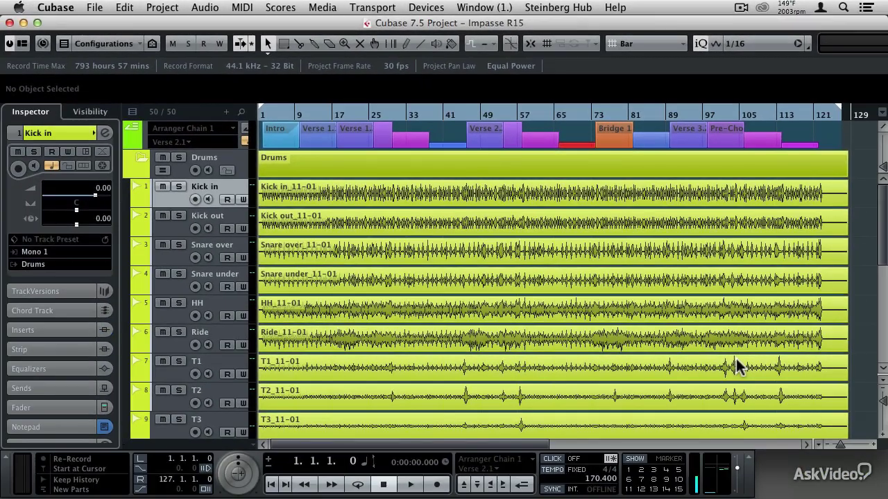
# Step: Open the MixConsole, solo the Kick in channel and start playback
pyautogui.press('F3')
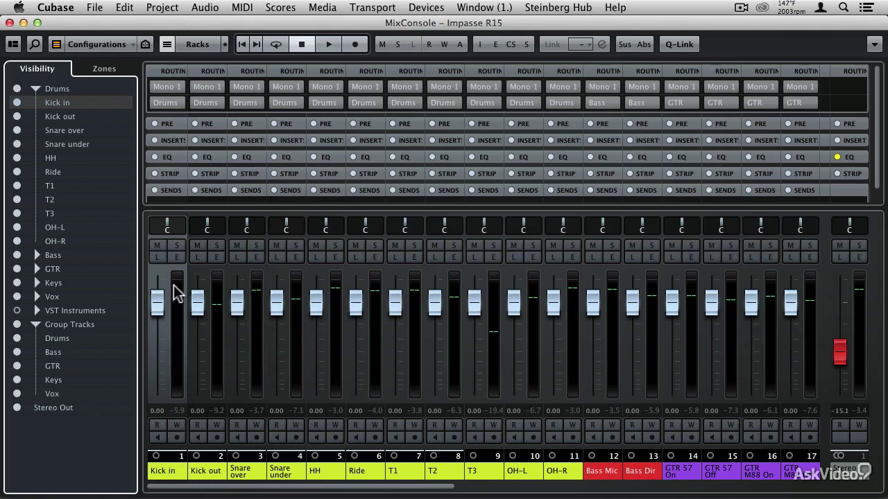
pyautogui.click(177, 247)
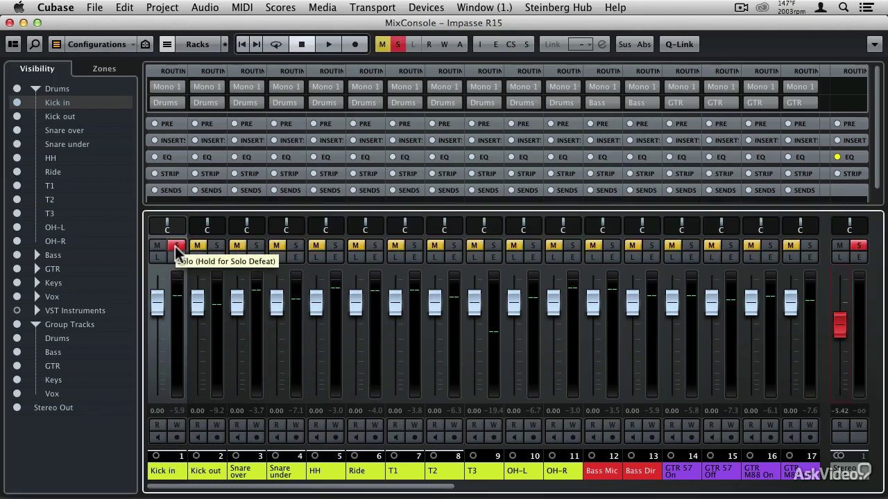
pyautogui.press('space')
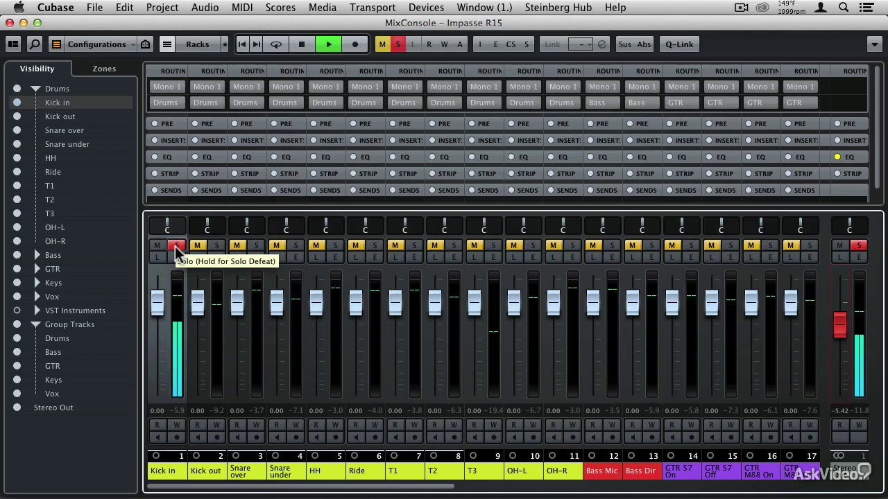
# Step: Audition the AM Kick Drum 1, 2 and 3 track presets on Kick in and load AM Kick Drum 1 Tight Rock M
pyautogui.click(176, 306)
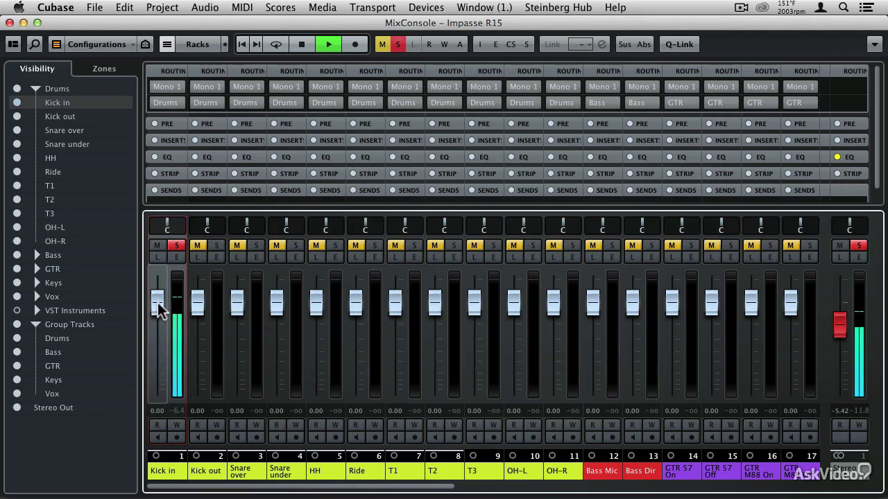
pyautogui.rightClick(158, 310)
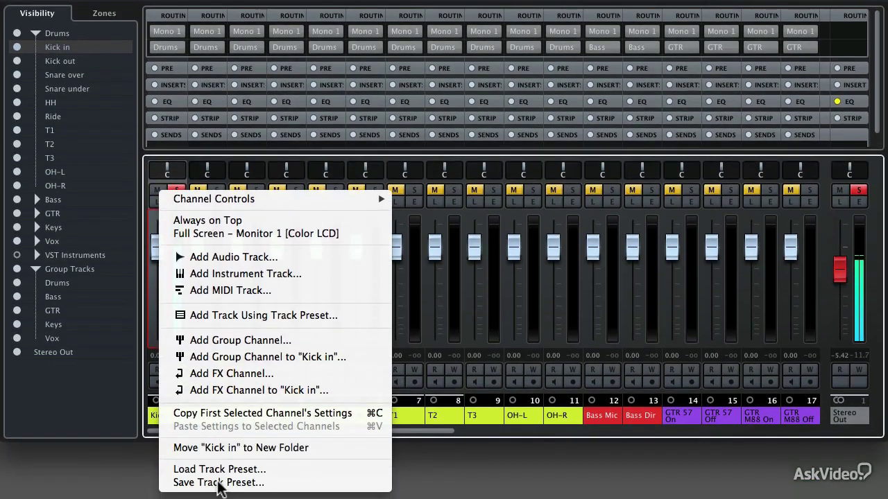
pyautogui.click(214, 470)
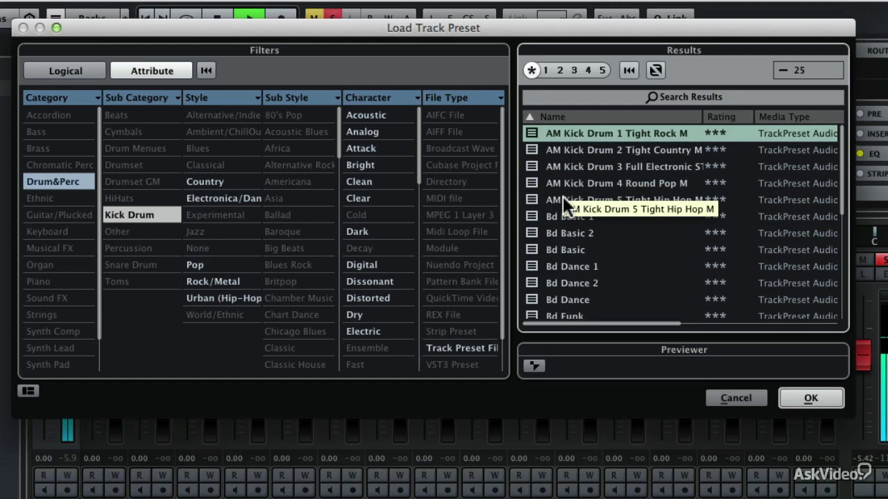
pyautogui.click(563, 134)
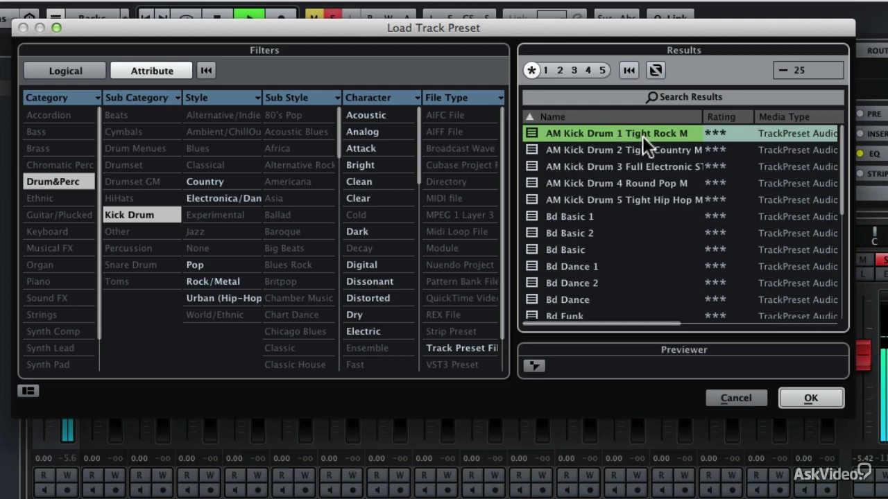
pyautogui.click(603, 150)
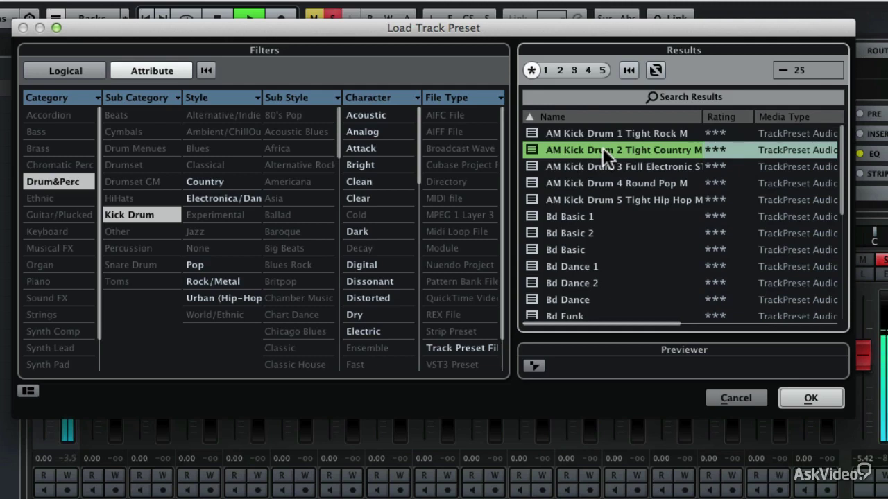
pyautogui.click(585, 169)
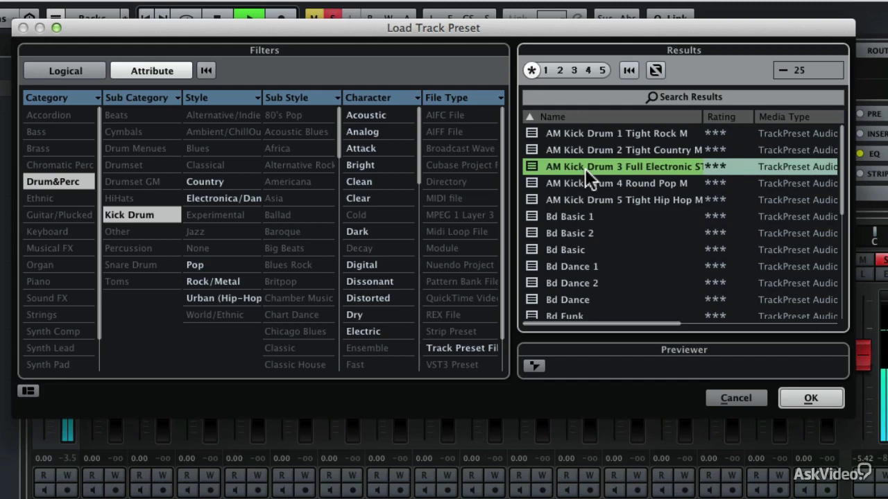
pyautogui.click(584, 134)
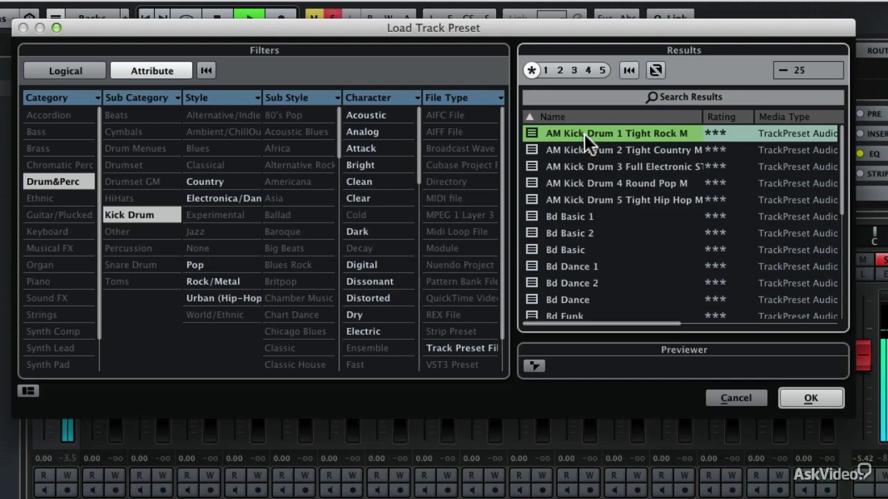
pyautogui.click(818, 404)
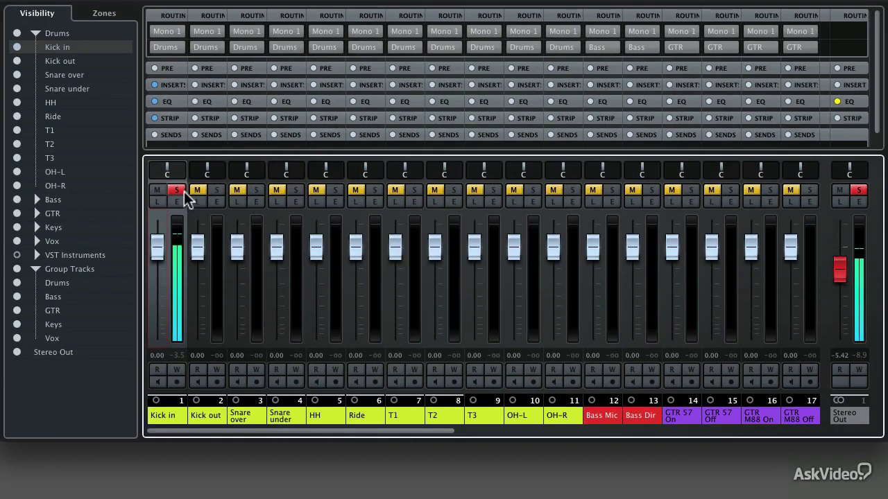
# Step: Solo the Kick out channel instead of Kick in and select it
pyautogui.click(114, 260)
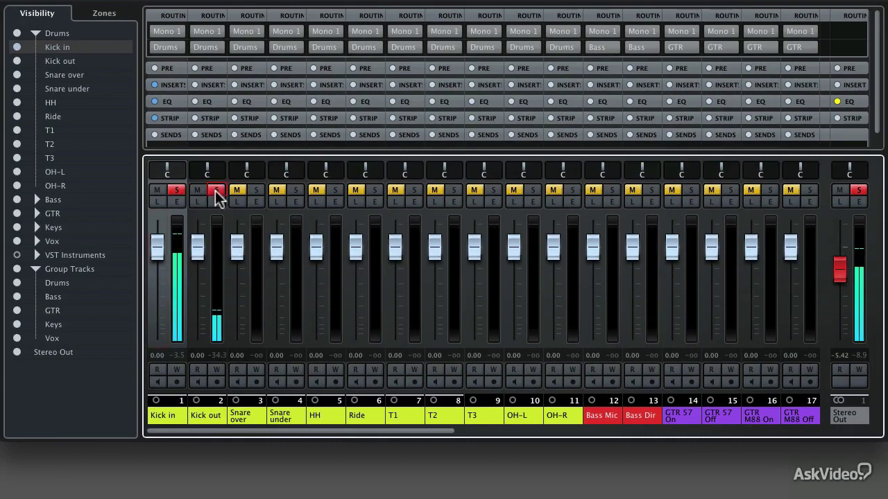
pyautogui.click(179, 194)
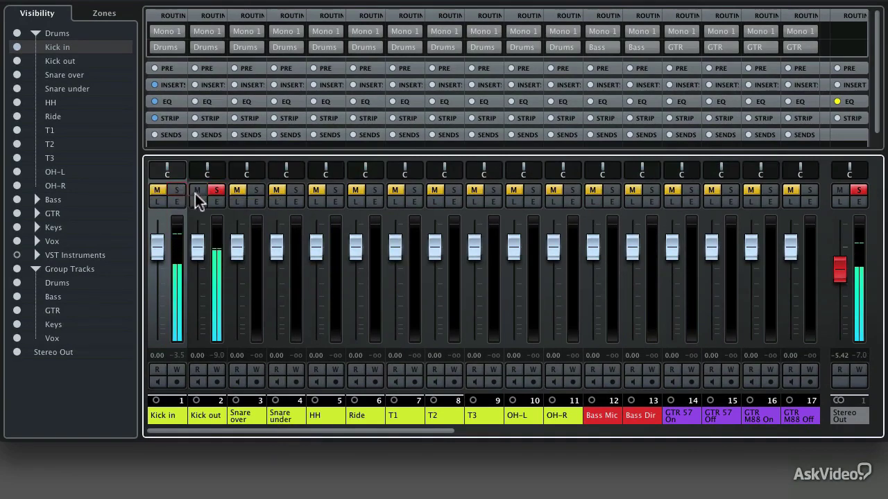
pyautogui.click(220, 244)
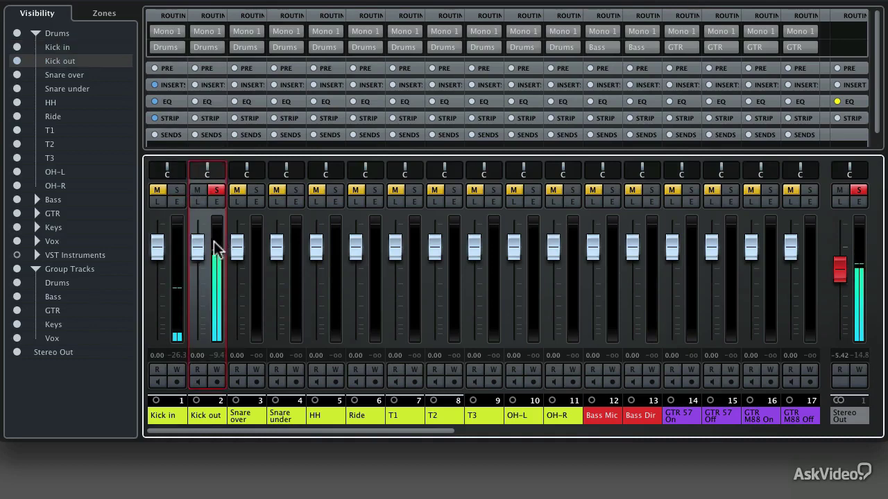
# Step: Load the AM Kick Drum 3 Full Electronic track preset onto the Kick out channel
pyautogui.rightClick(200, 252)
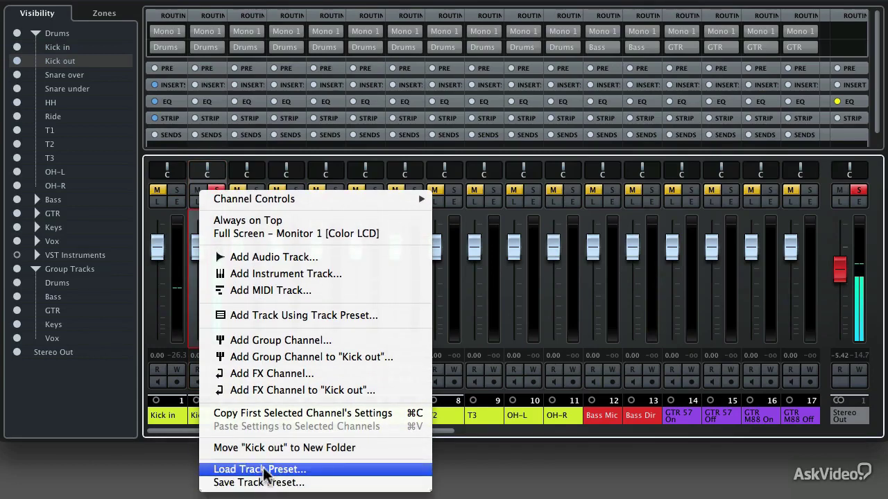
pyautogui.click(262, 470)
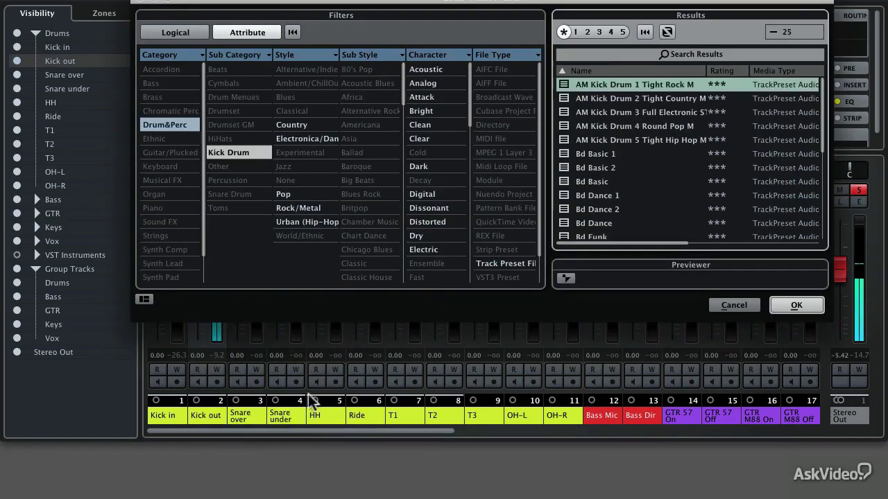
pyautogui.click(582, 115)
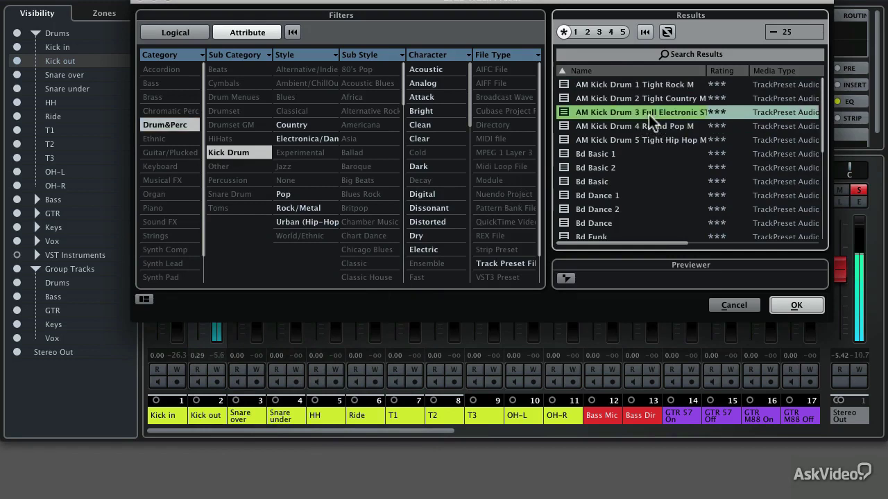
pyautogui.click(792, 305)
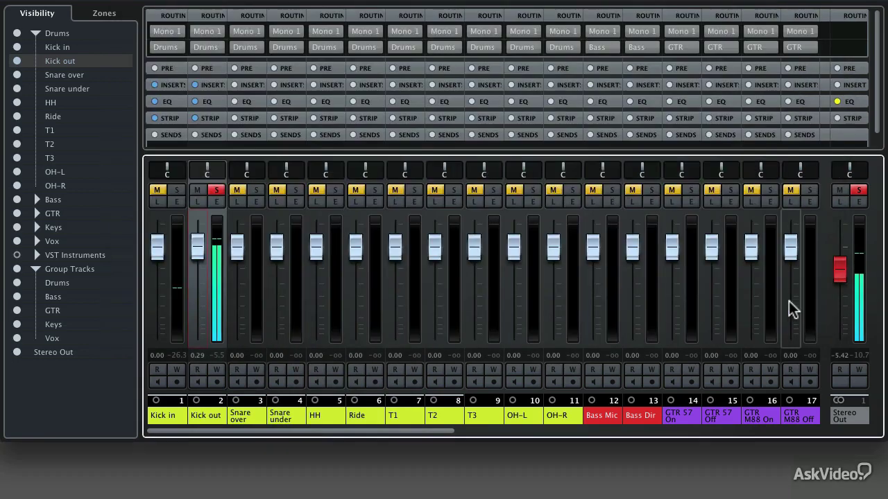
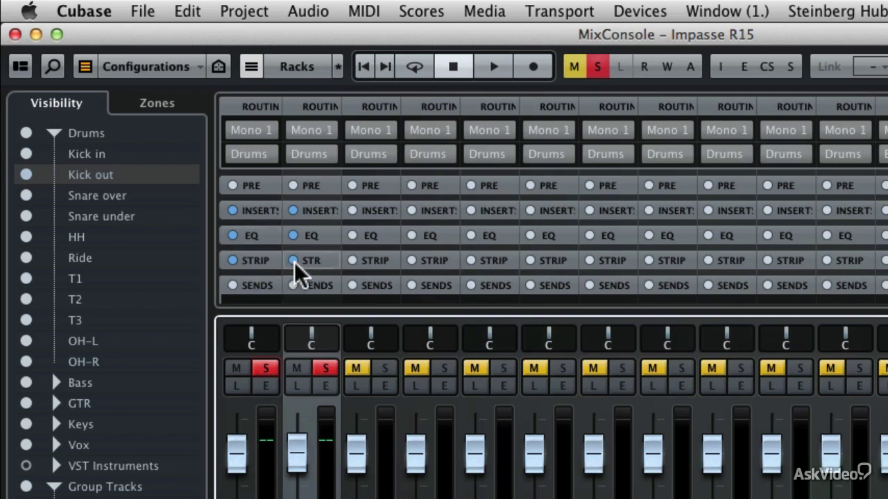
# Step: Examine the inserts, EQ curves and channel strip modules that the presets loaded on Kick in and Kick out
pyautogui.click(257, 211)
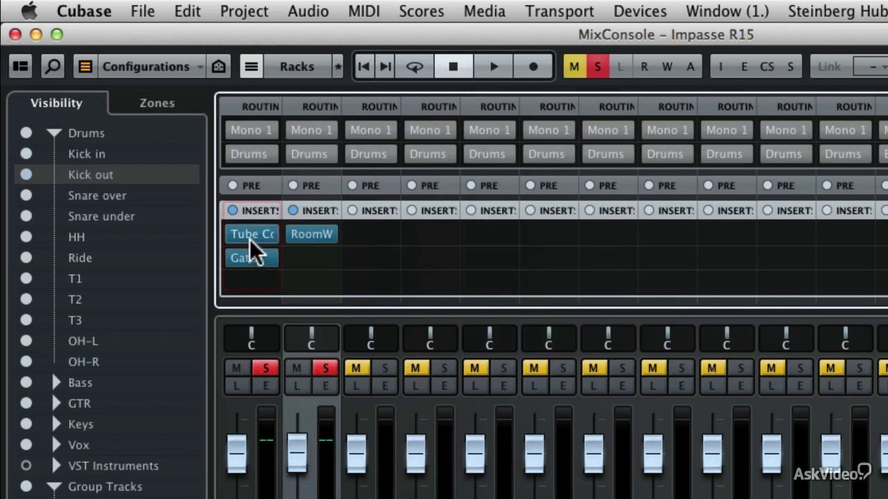
pyautogui.click(252, 209)
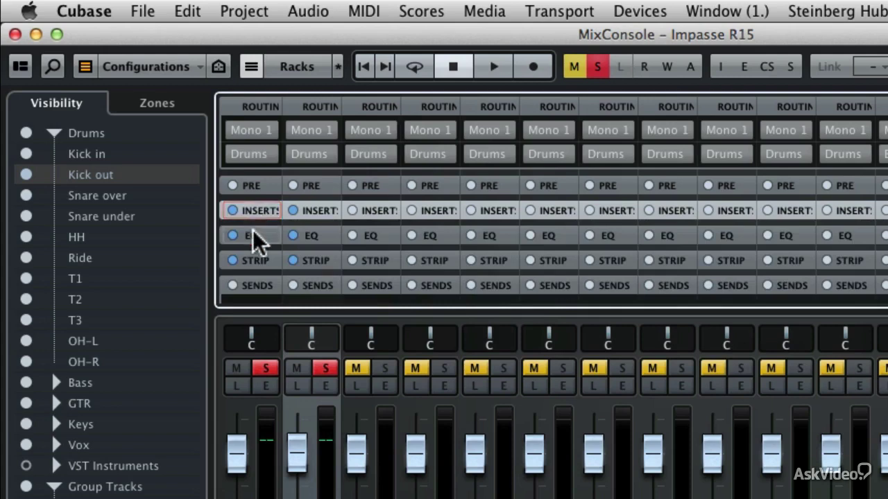
pyautogui.click(252, 229)
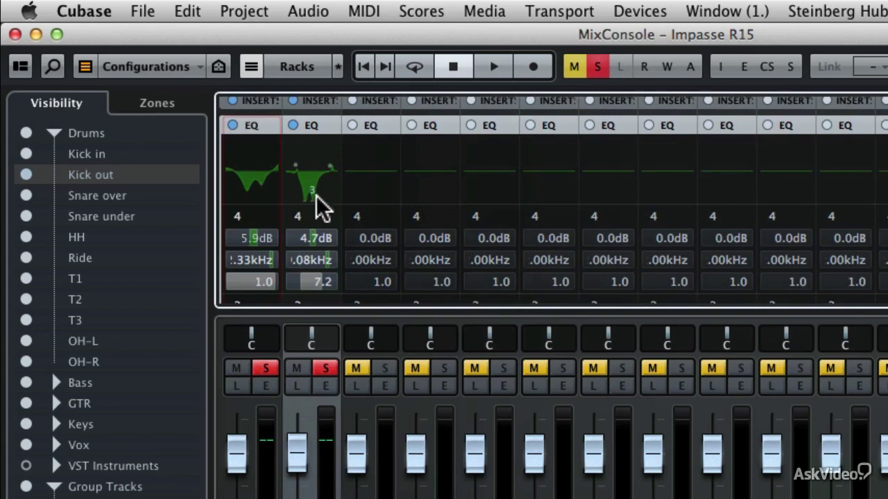
pyautogui.click(255, 125)
pyautogui.click(245, 123)
pyautogui.click(246, 124)
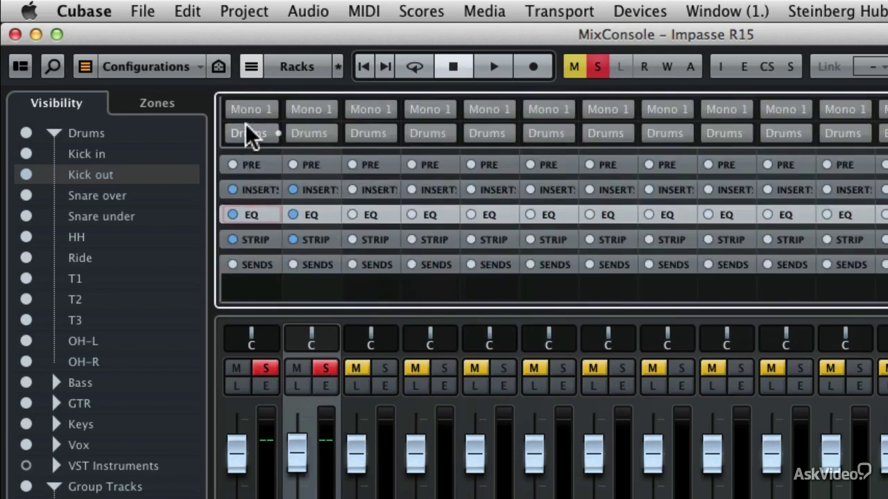
pyautogui.click(251, 234)
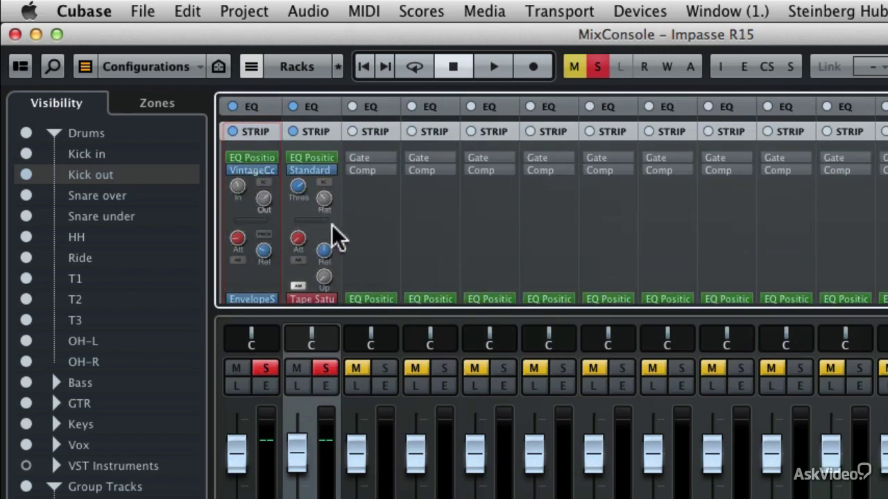
pyautogui.scroll(-5, 349, 226)
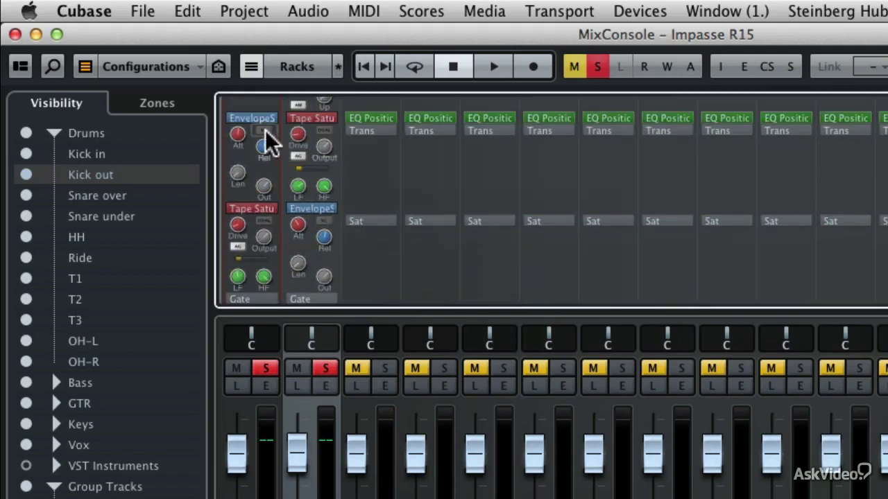
# Step: Compare the order of the compressor, envelope shaper and tape saturation modules in the Kick in and Kick out channel strips
pyautogui.moveTo(258, 219); pyautogui.dragTo(258, 224)
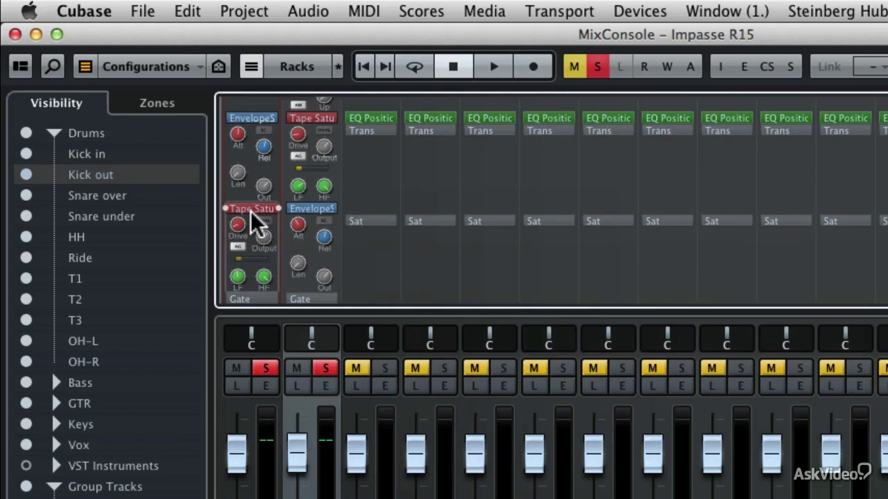
pyautogui.moveTo(258, 224); pyautogui.dragTo(310, 221)
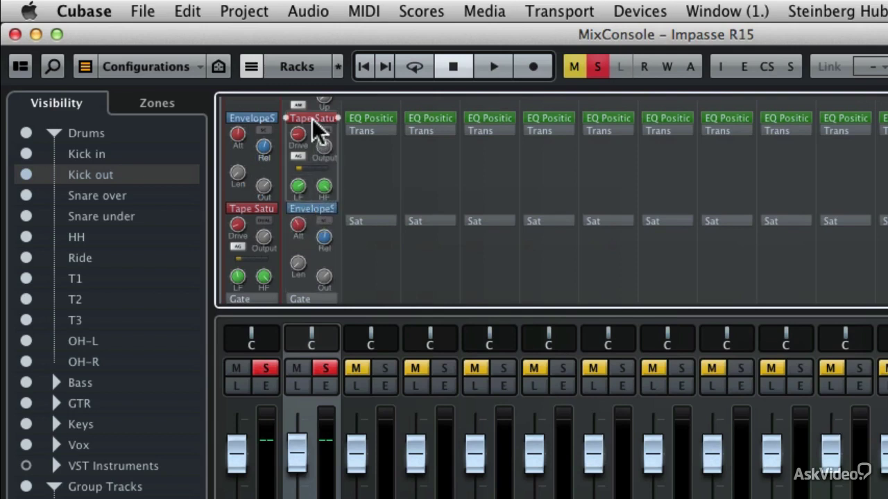
pyautogui.moveTo(312, 119)
pyautogui.mouseDown()
pyautogui.moveTo(308, 205)
pyautogui.moveTo(310, 195)
pyautogui.mouseUp()
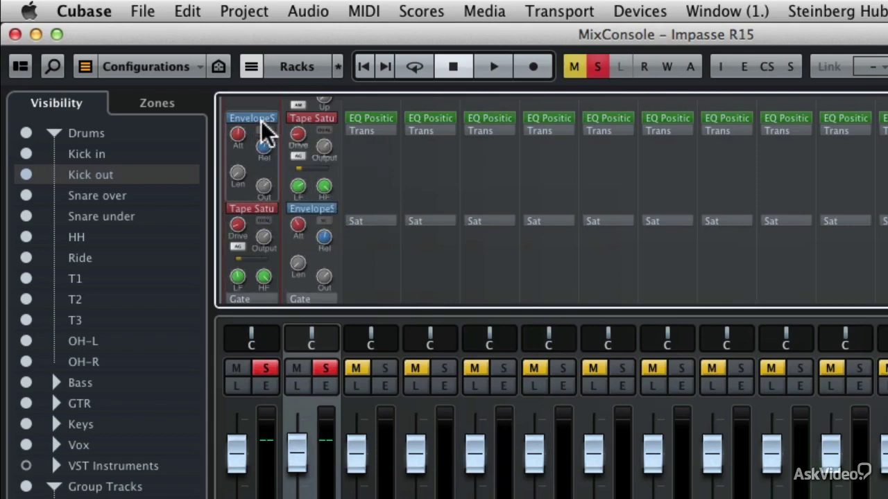
pyautogui.scroll(4, 326, 146)
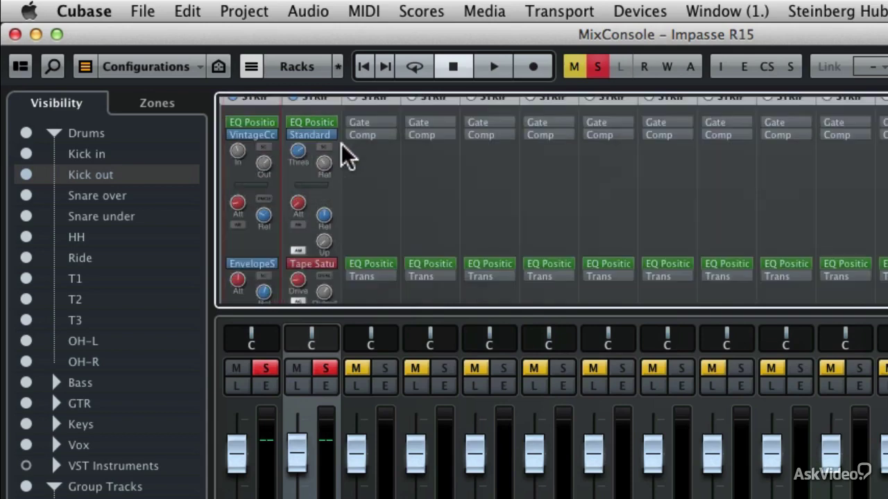
pyautogui.moveTo(325, 138); pyautogui.dragTo(323, 135)
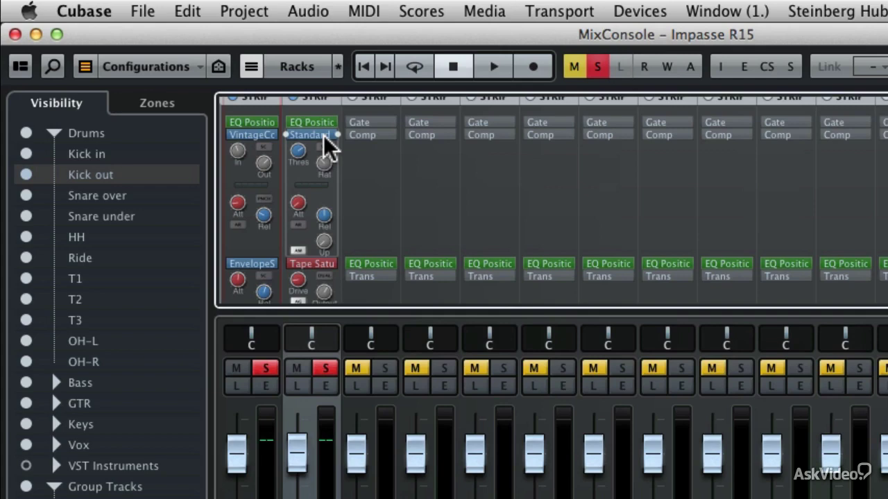
# Step: Turn off solo on the Kick out and Kick in channels
pyautogui.click(326, 368)
pyautogui.click(273, 368)
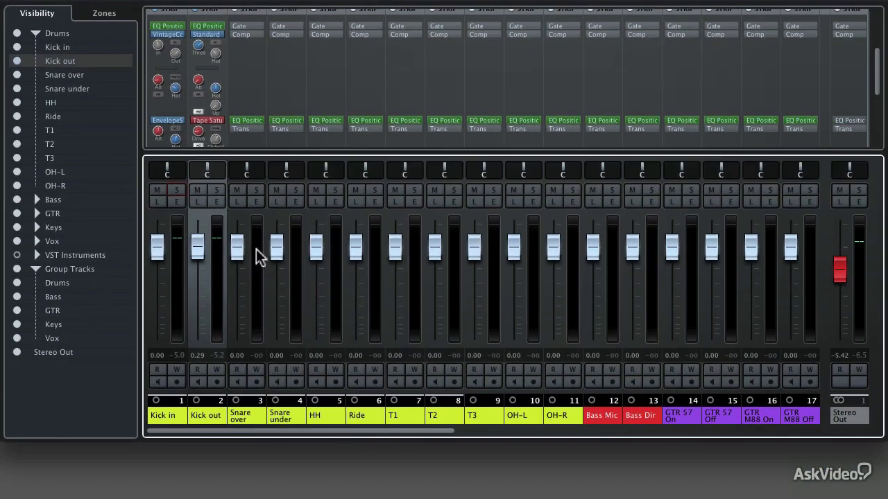
# Step: Load the AM Snare Drum 1 Roomy Rock ST track preset from the Snare Drum sub category onto the Snare over channel
pyautogui.click(335, 378)
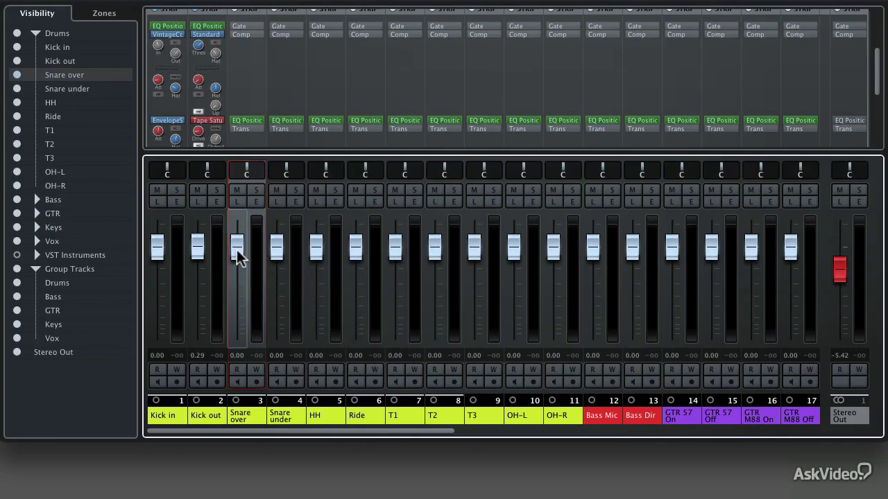
pyautogui.rightClick(237, 251)
pyautogui.click(338, 470)
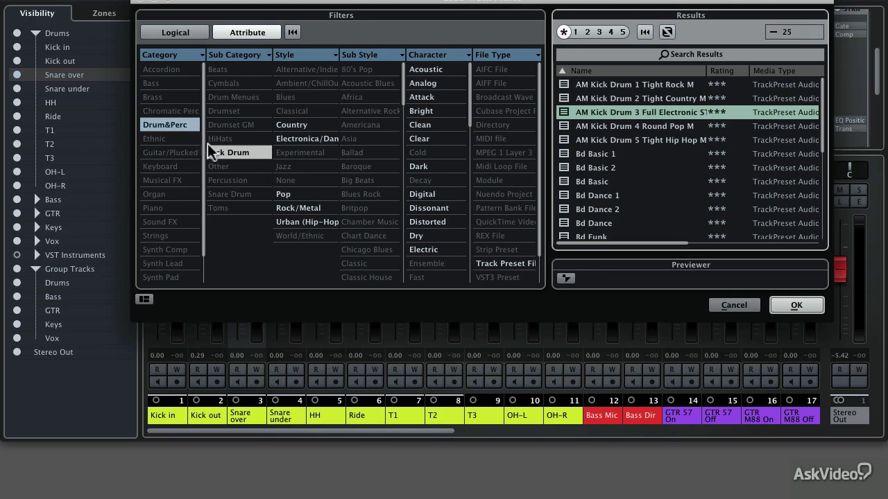
pyautogui.click(228, 196)
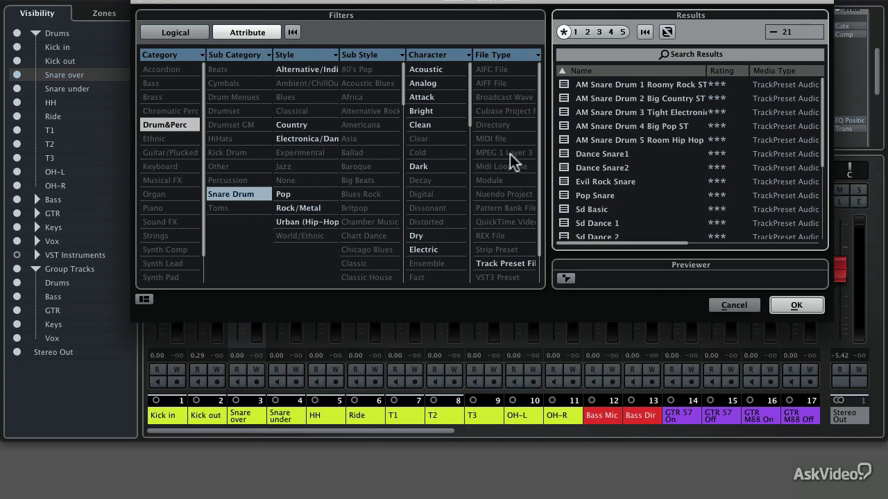
pyautogui.doubleClick(644, 84)
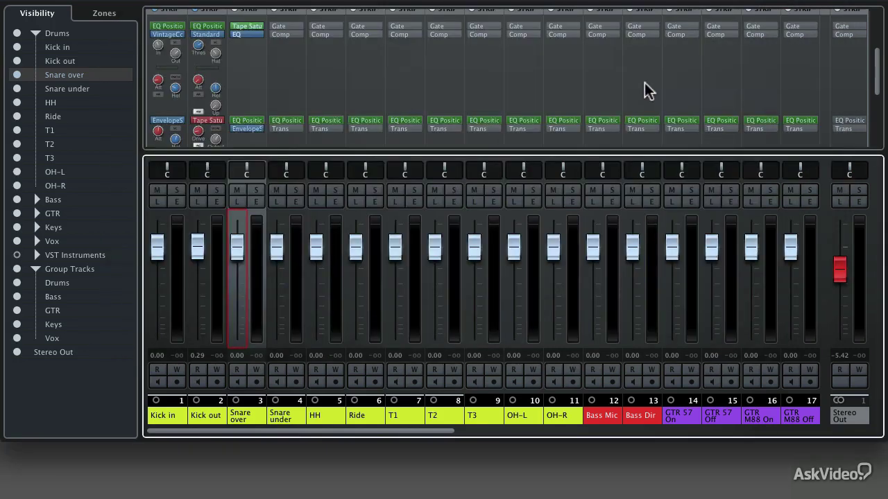
# Step: Load the same AM Snare Drum 1 Roomy Rock ST track preset onto the Snare under channel
pyautogui.click(298, 234)
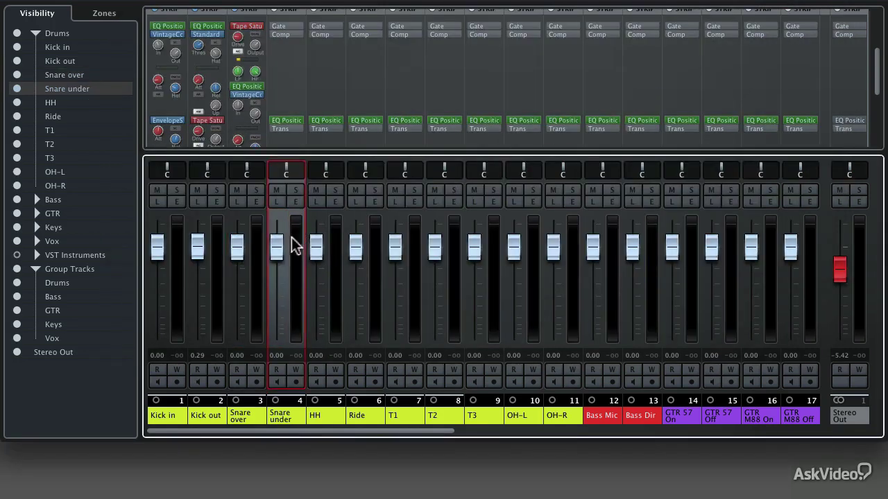
pyautogui.rightClick(278, 245)
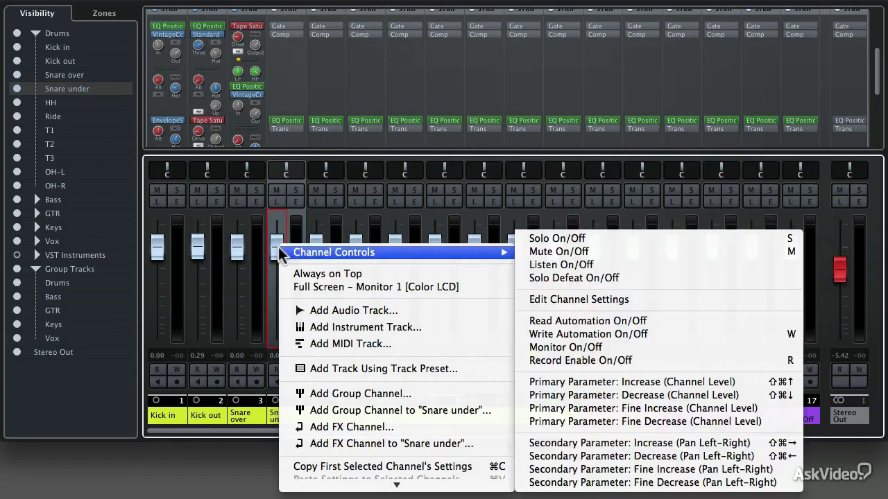
pyautogui.click(366, 479)
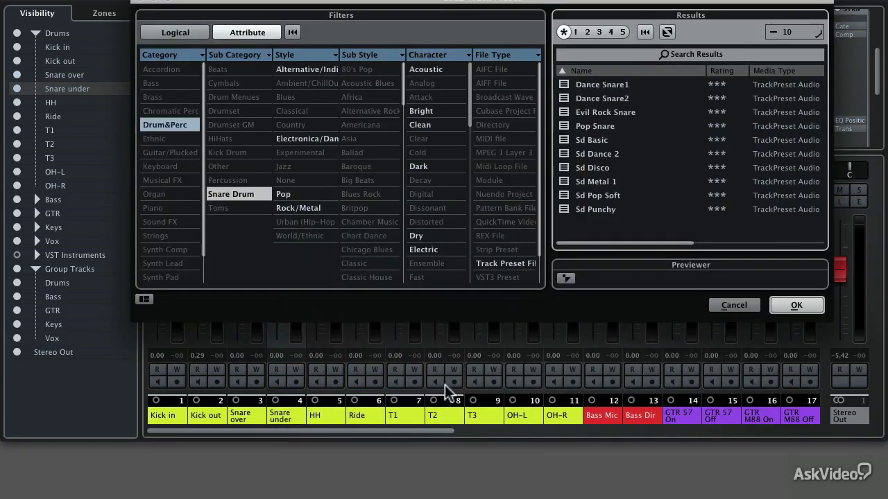
pyautogui.doubleClick(640, 85)
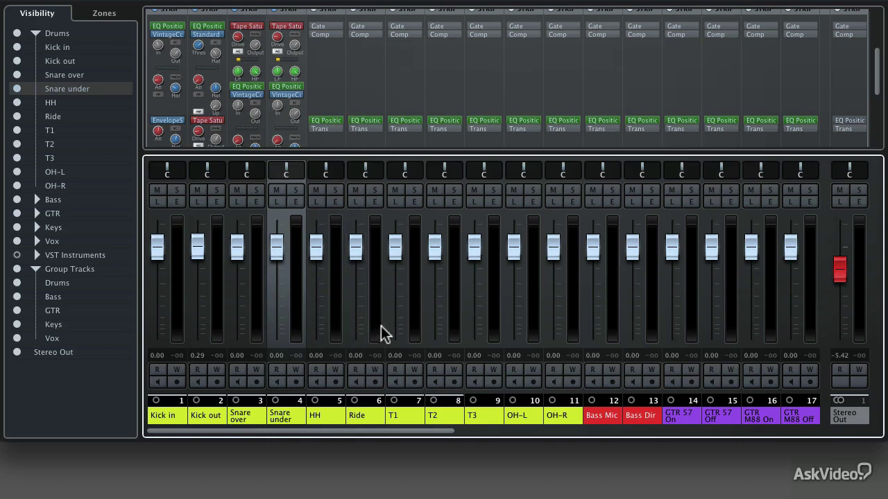
# Step: Load the AM Rack Tom A 1 Roomy Rock ST track preset from the Toms sub category onto the T1 channel
pyautogui.click(414, 254)
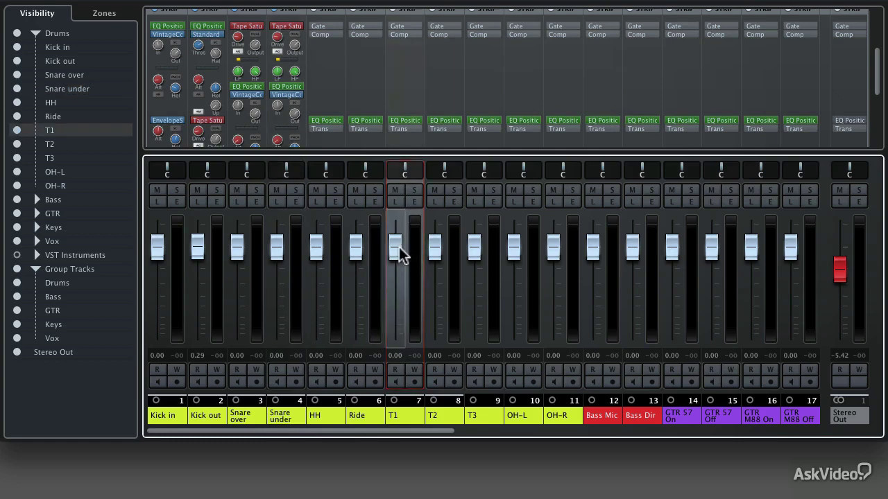
pyautogui.rightClick(397, 251)
pyautogui.click(422, 473)
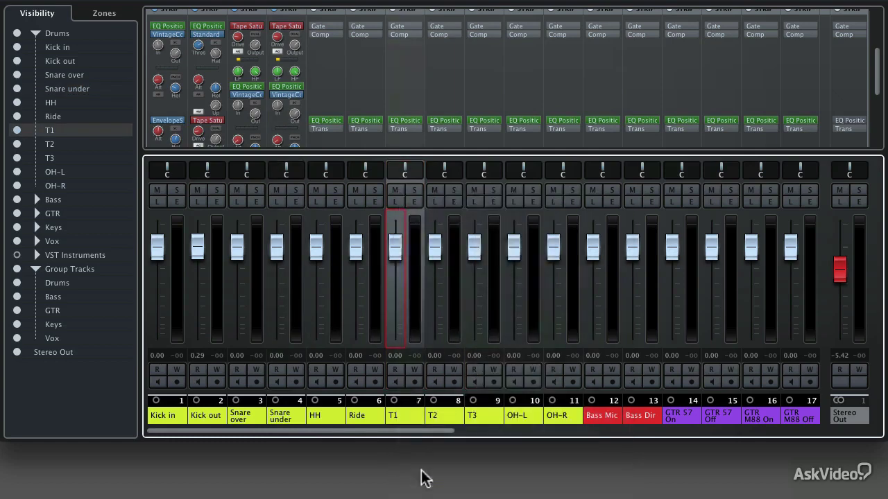
pyautogui.click(227, 208)
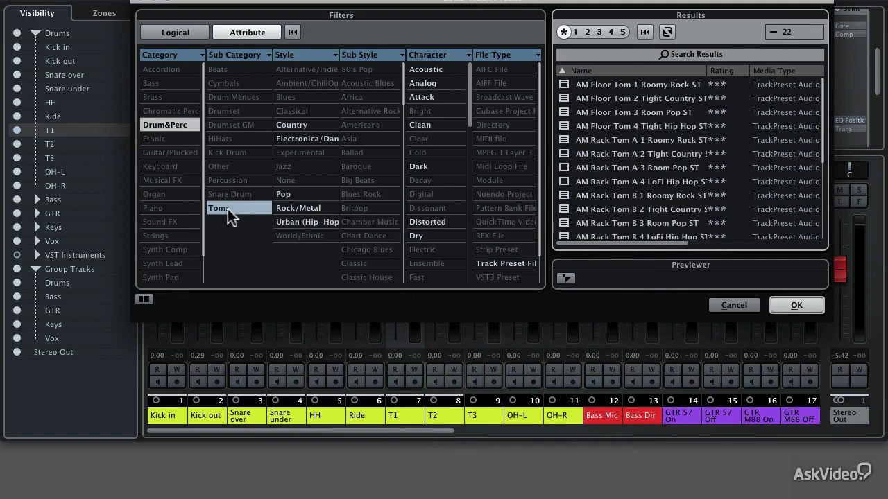
pyautogui.click(610, 142)
pyautogui.doubleClick(610, 141)
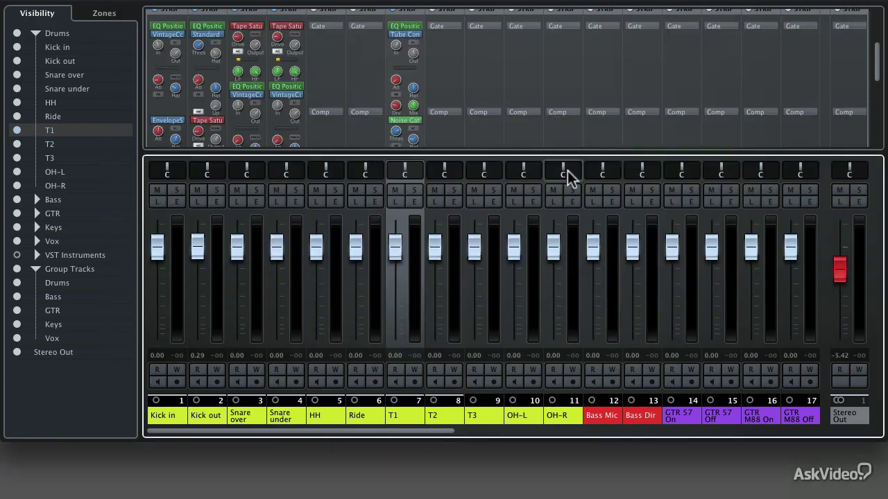
# Step: Load the AM Rack Tom B 1 Roomy Rock ST track preset onto the T2 channel
pyautogui.click(458, 248)
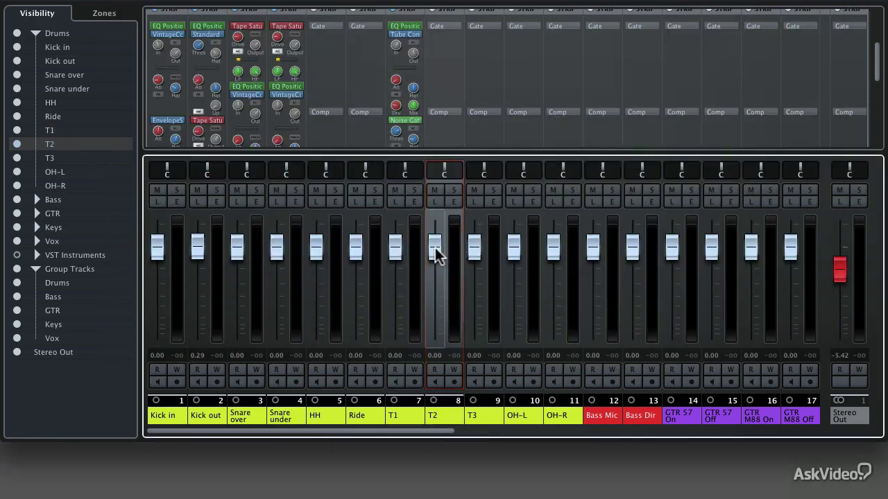
pyautogui.rightClick(436, 254)
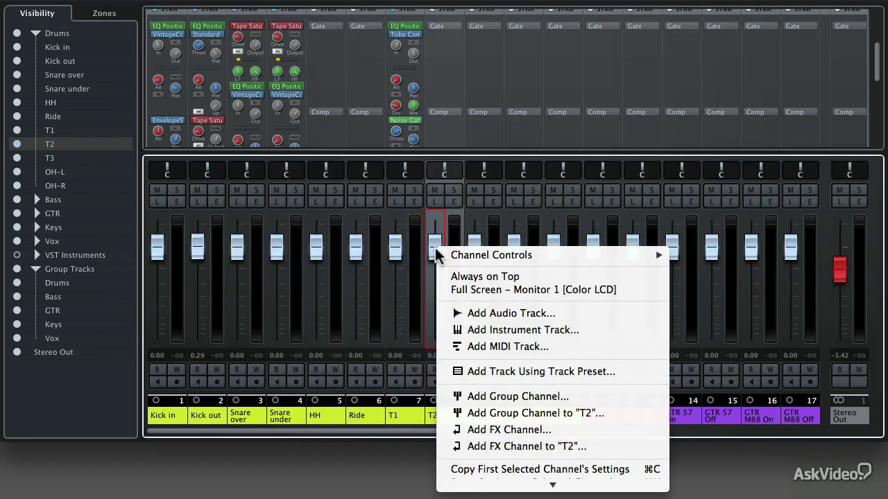
pyautogui.moveTo(491, 487)
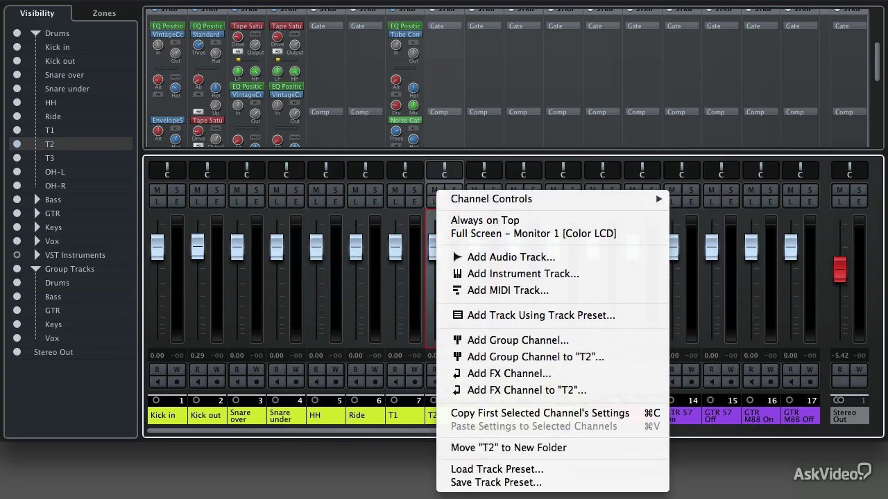
pyautogui.click(492, 473)
pyautogui.click(608, 143)
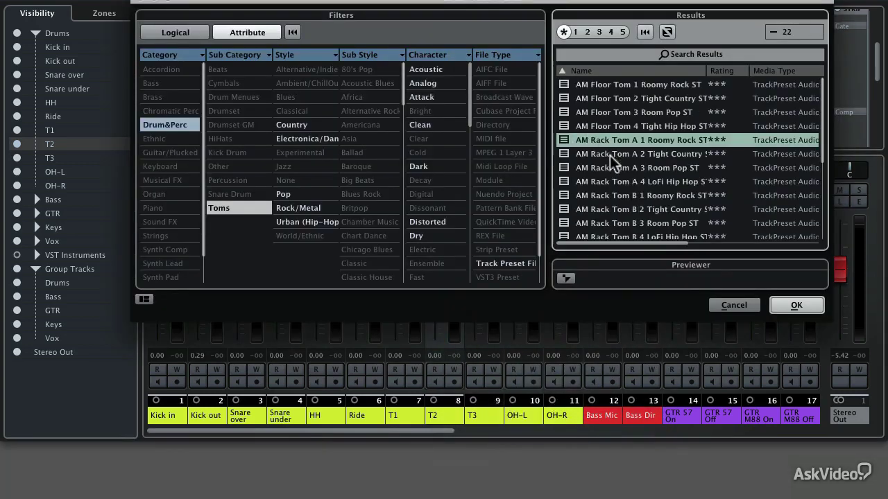
pyautogui.scroll(-2, 647, 209)
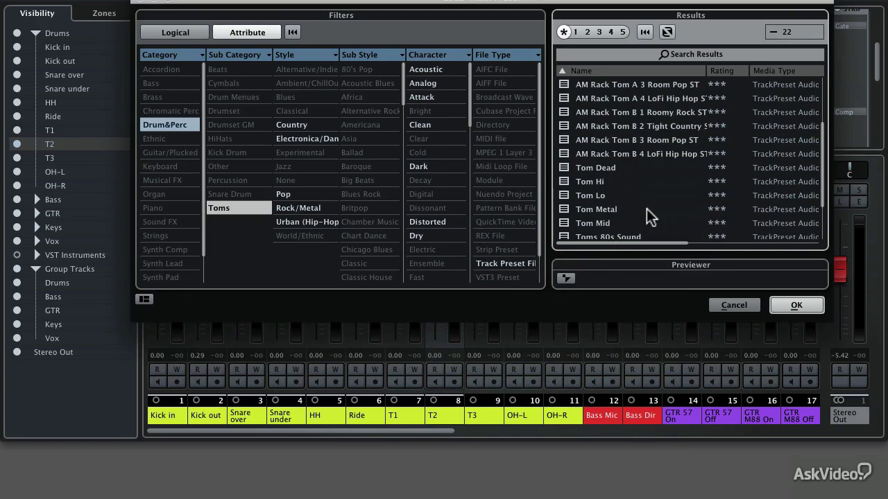
pyautogui.doubleClick(616, 114)
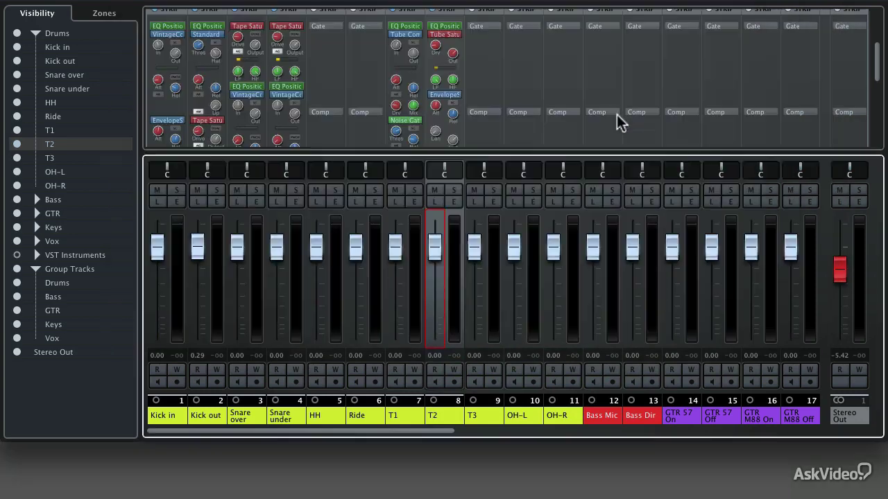
# Step: Load the AM Floor Tom 1 Roomy Rock ST track preset onto the T3 channel
pyautogui.click(489, 253)
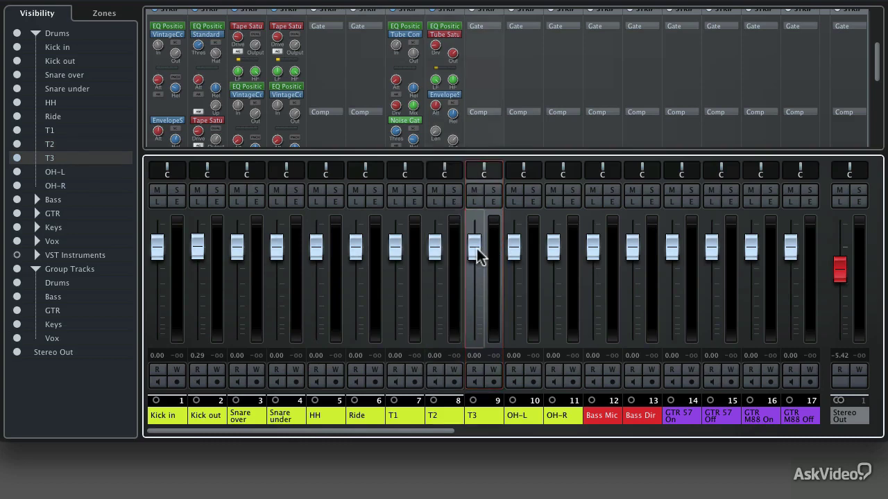
pyautogui.rightClick(478, 313)
pyautogui.click(543, 463)
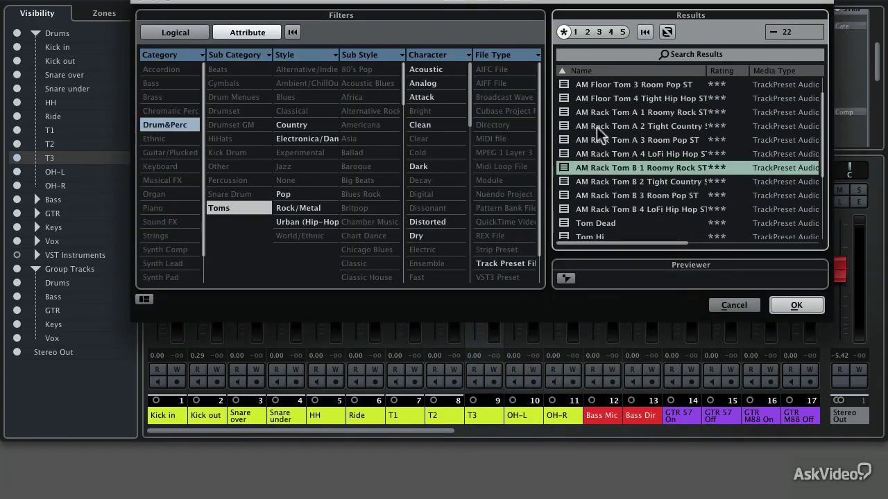
pyautogui.scroll(2, 596, 126)
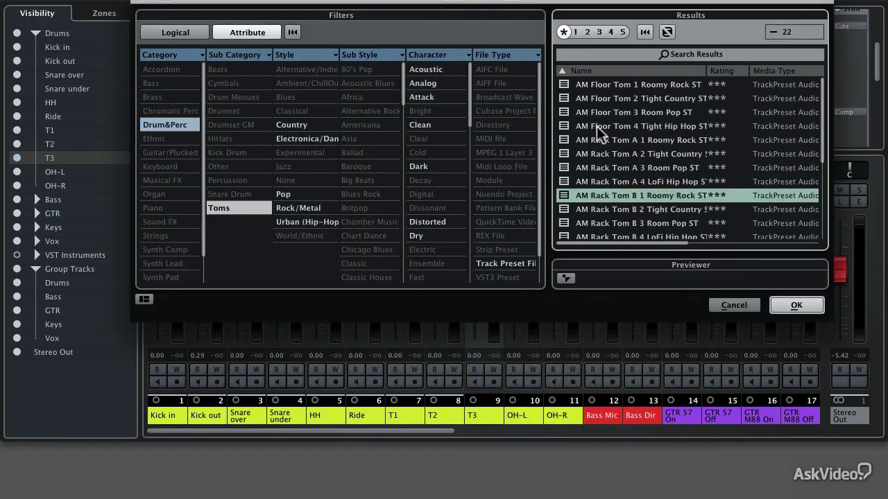
pyautogui.doubleClick(629, 87)
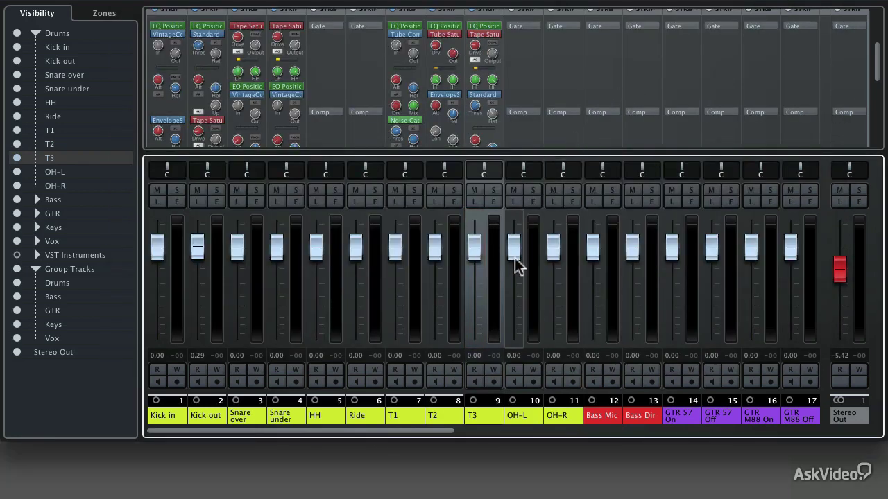
# Step: Load the Dirty Rock Overheads track preset from the Drumset sub category onto the OH-L channel
pyautogui.click(536, 255)
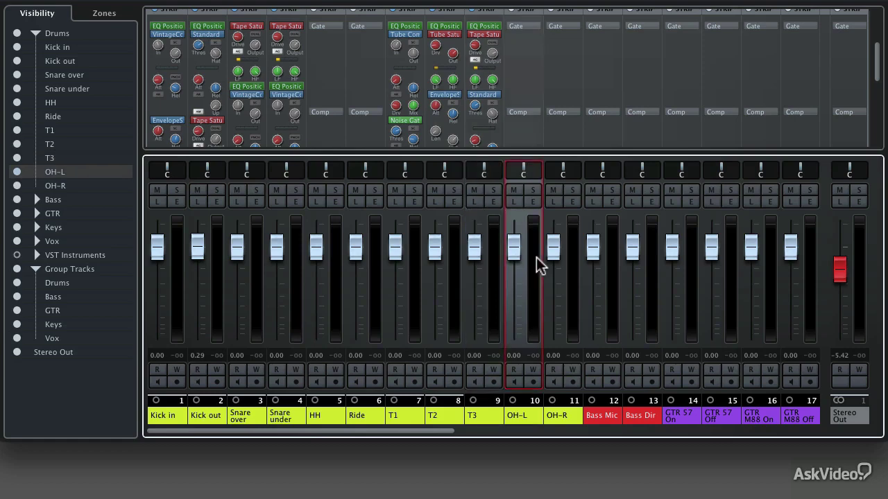
pyautogui.rightClick(514, 248)
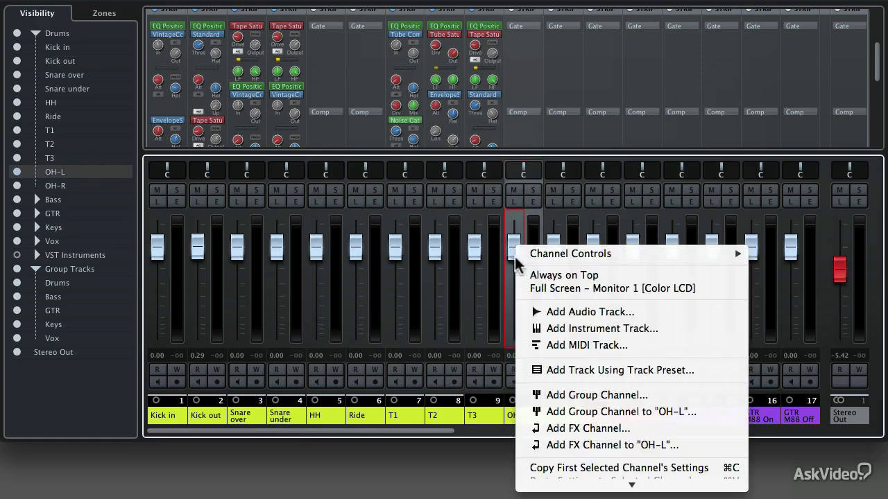
pyautogui.click(584, 471)
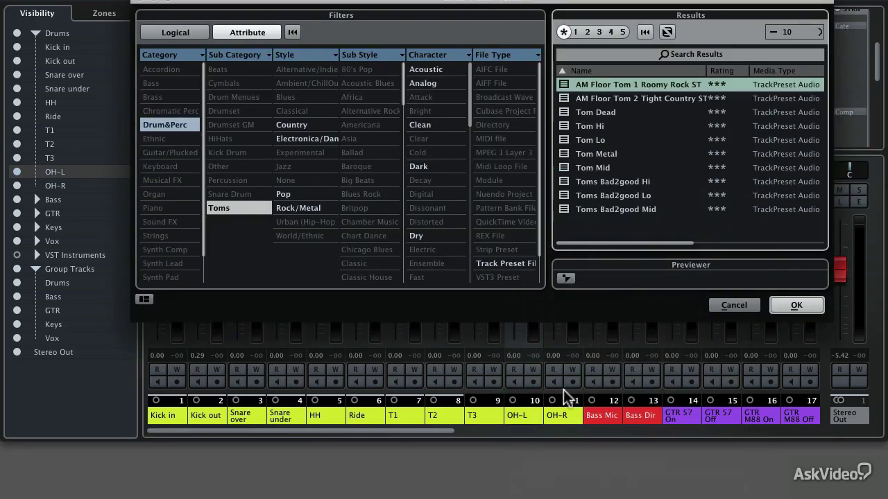
pyautogui.click(239, 111)
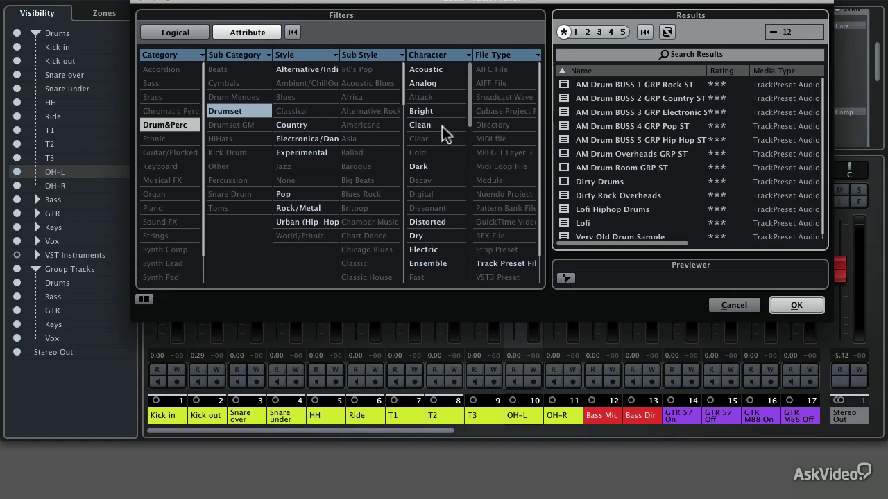
pyautogui.doubleClick(601, 196)
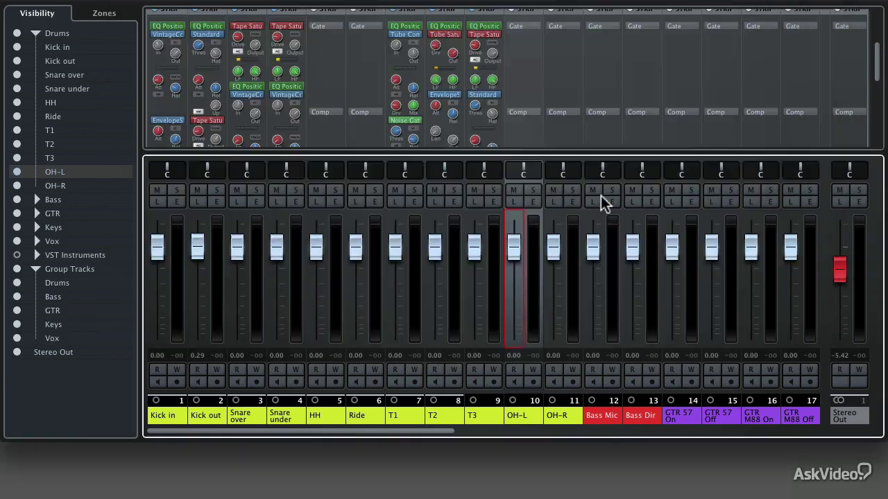
# Step: Load the Dirty Rock Overheads track preset onto the OH-R channel
pyautogui.click(559, 251)
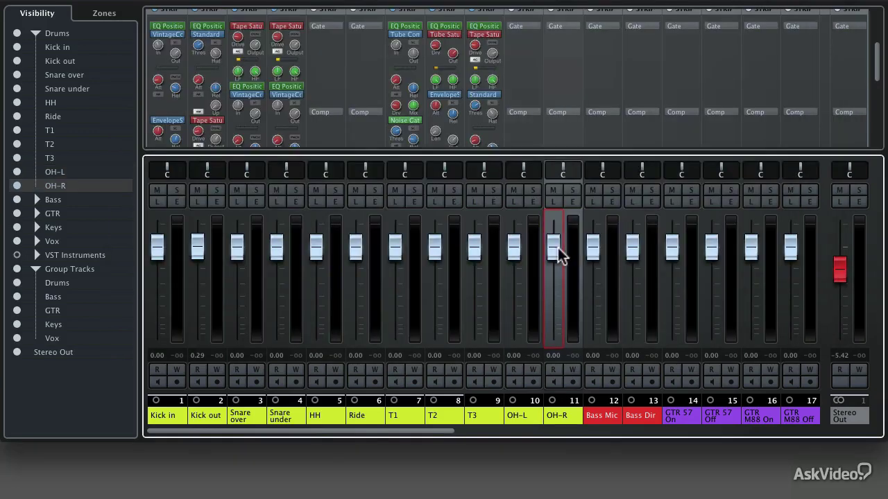
pyautogui.rightClick(559, 251)
pyautogui.click(589, 470)
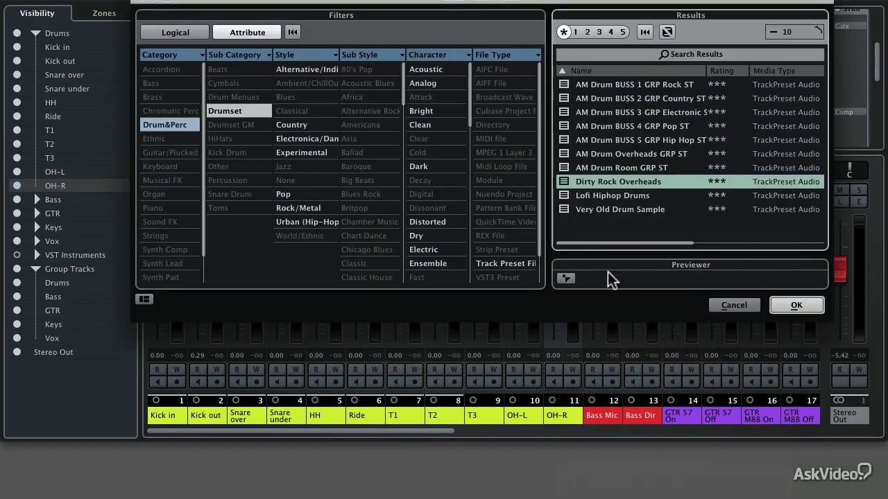
pyautogui.doubleClick(607, 189)
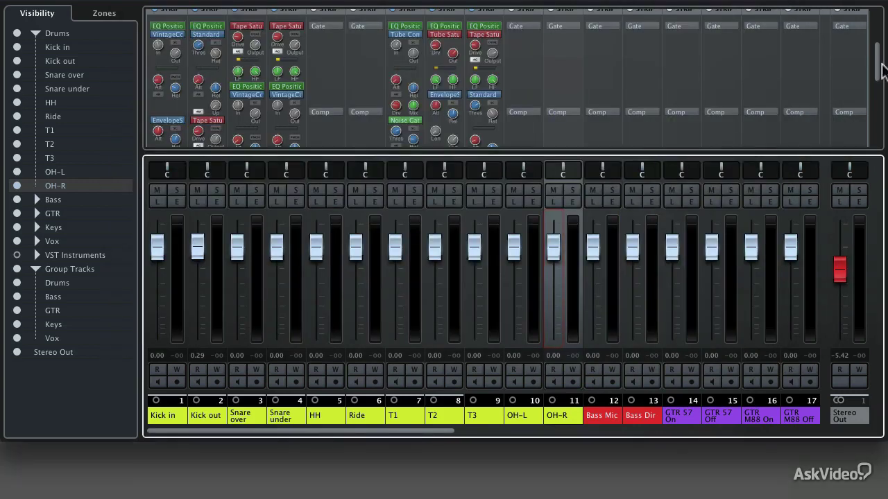
# Step: Start playback and solo the Drums group channel to hear only the drum tracks
pyautogui.moveTo(879, 79); pyautogui.dragTo(879, 45)
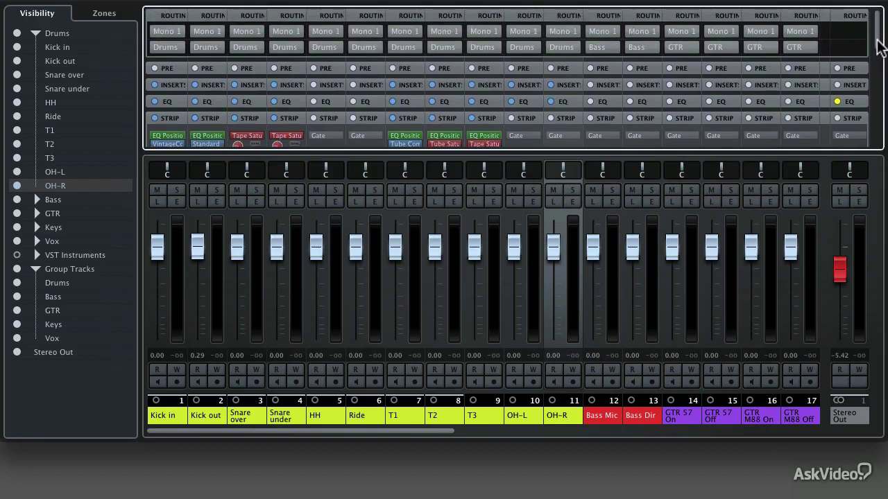
pyautogui.press('space')
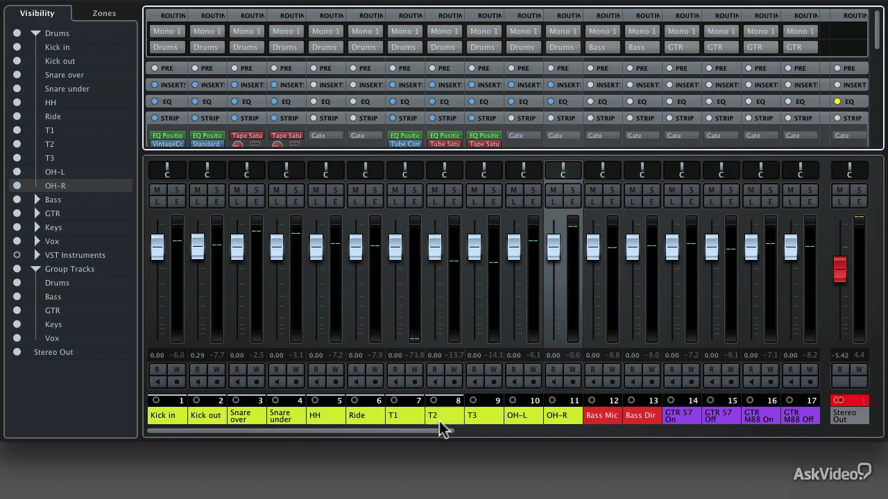
pyautogui.moveTo(435, 426); pyautogui.dragTo(832, 426)
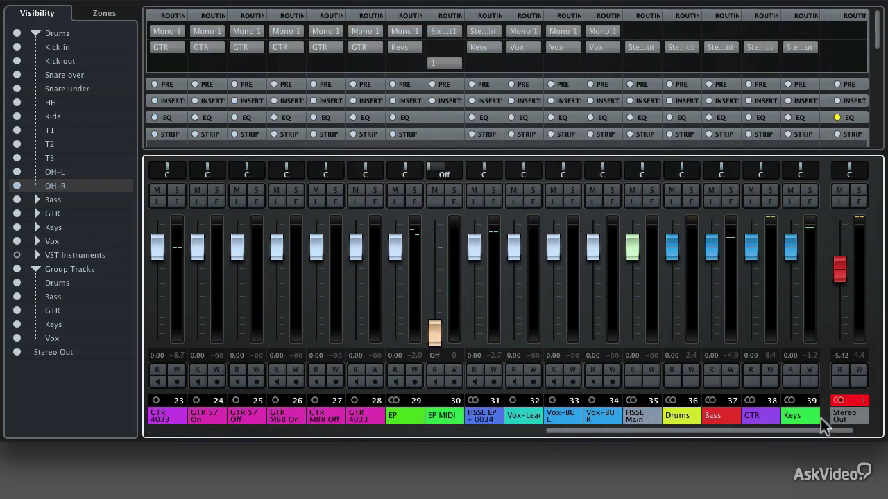
pyautogui.click(692, 189)
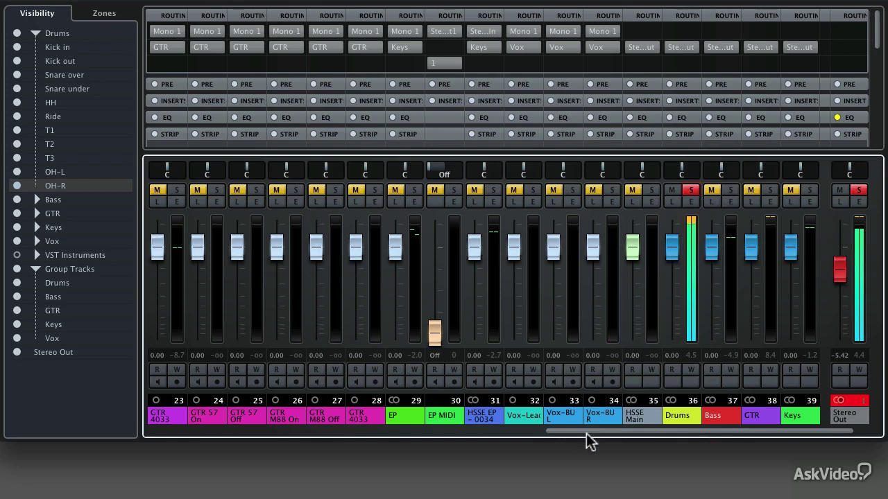
pyautogui.moveTo(585, 431); pyautogui.dragTo(170, 429)
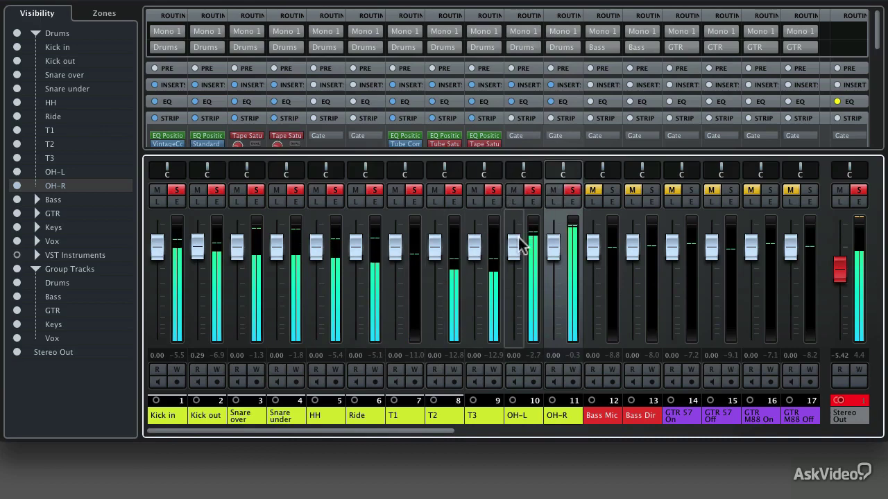
# Step: Lower the channel faders to about -9.8 for OH-L, -10.1 for OH-R, -12.4 for HH and -13.0 for Ride
pyautogui.moveTo(523, 242); pyautogui.dragTo(515, 281)
pyautogui.moveTo(553, 246); pyautogui.dragTo(553, 283)
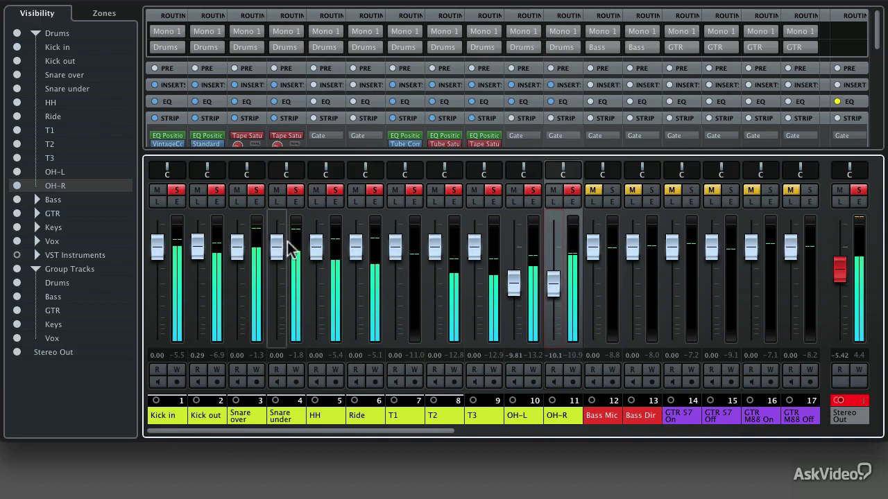
pyautogui.moveTo(315, 245); pyautogui.dragTo(317, 294)
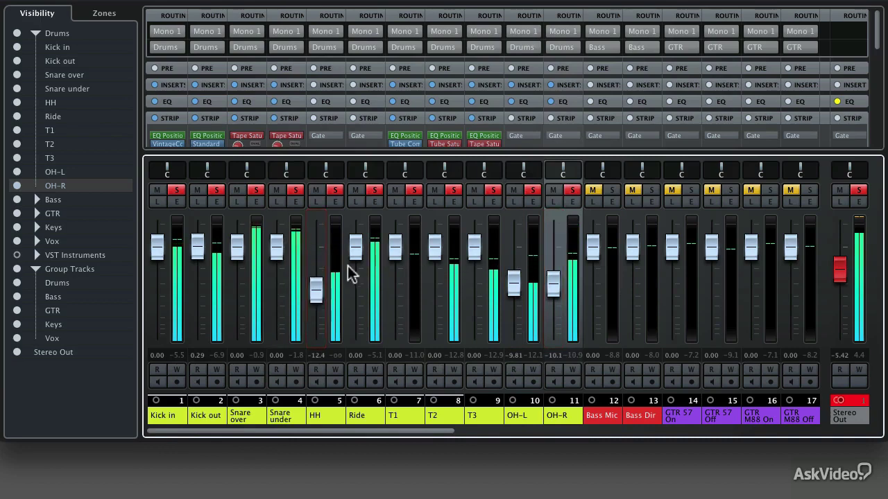
pyautogui.moveTo(354, 261); pyautogui.dragTo(357, 301)
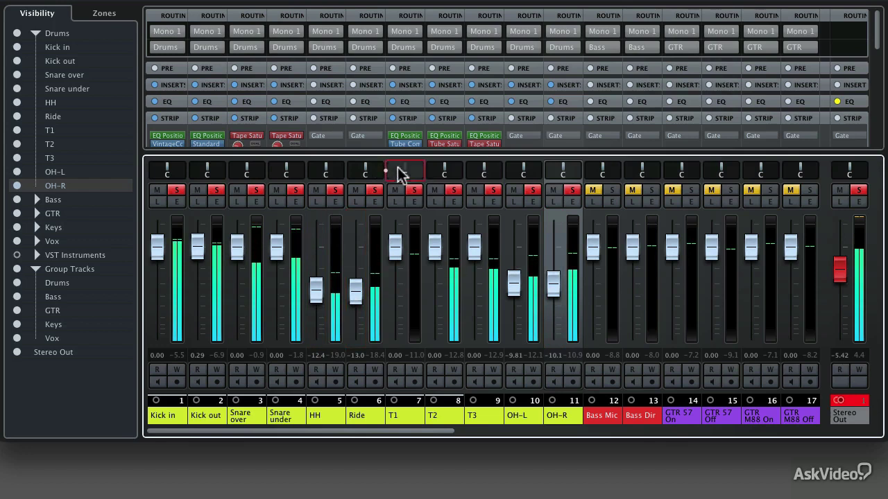
# Step: Pan T1 to R44, T2 to L28, T3 to L56, OH-L fully left, OH-R fully right, HH to R60 and Ride to R56, and stop playback
pyautogui.moveTo(396, 174); pyautogui.dragTo(377, 174)
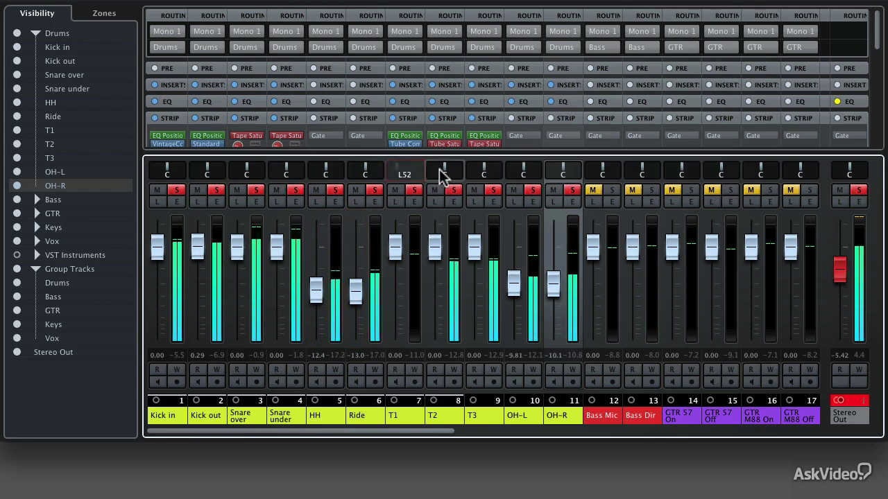
pyautogui.click(442, 174)
pyautogui.moveTo(442, 174)
pyautogui.mouseDown()
pyautogui.moveTo(406, 174)
pyautogui.moveTo(429, 169)
pyautogui.mouseUp()
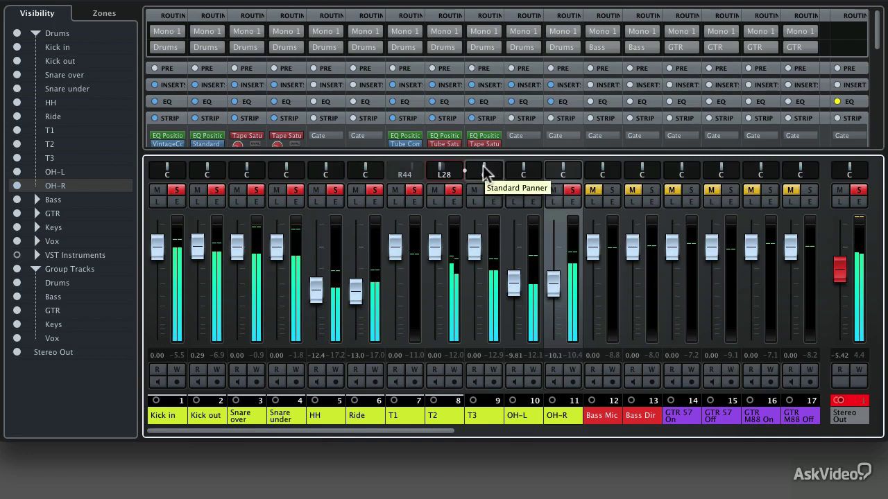
pyautogui.moveTo(483, 166); pyautogui.dragTo(602, 167)
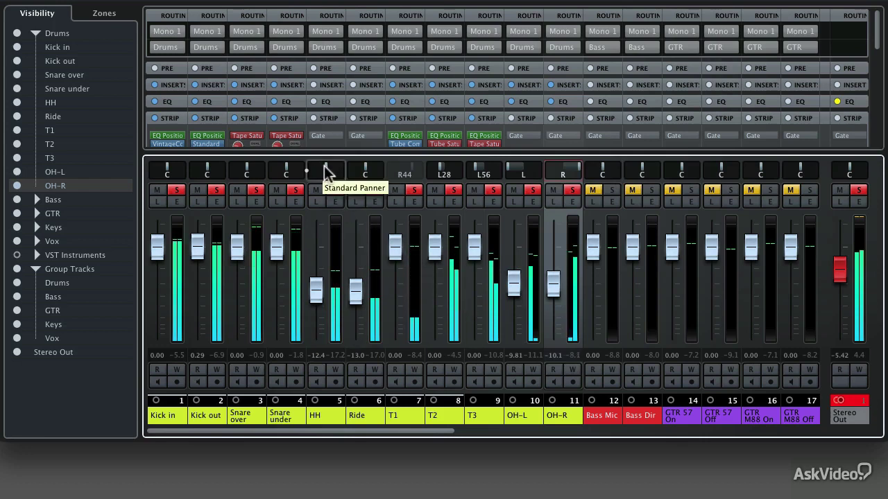
pyautogui.moveTo(326, 170); pyautogui.dragTo(374, 171)
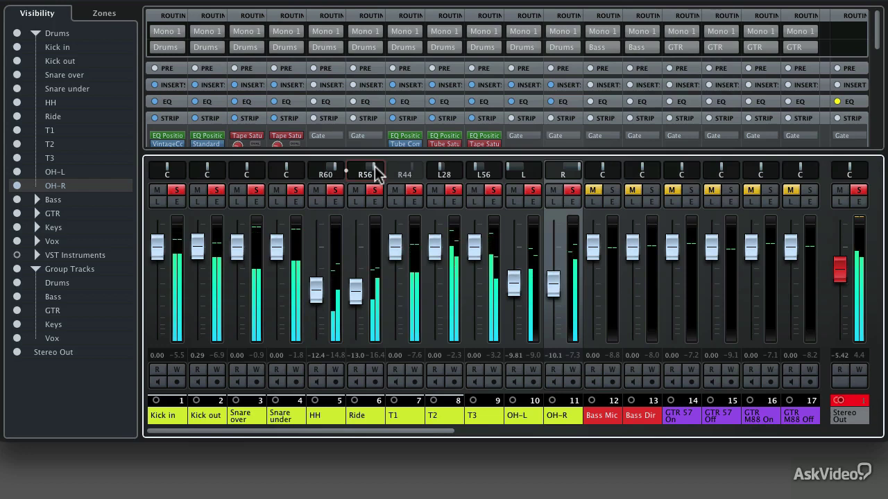
pyautogui.press('space')
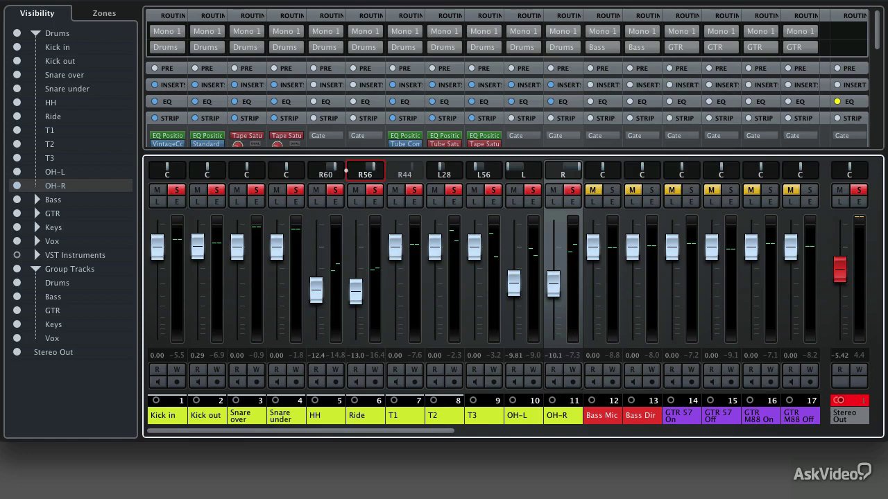
# Step: Save the OH-R channel's settings as a new track preset, entering a name that begins with "My va"
pyautogui.rightClick(557, 288)
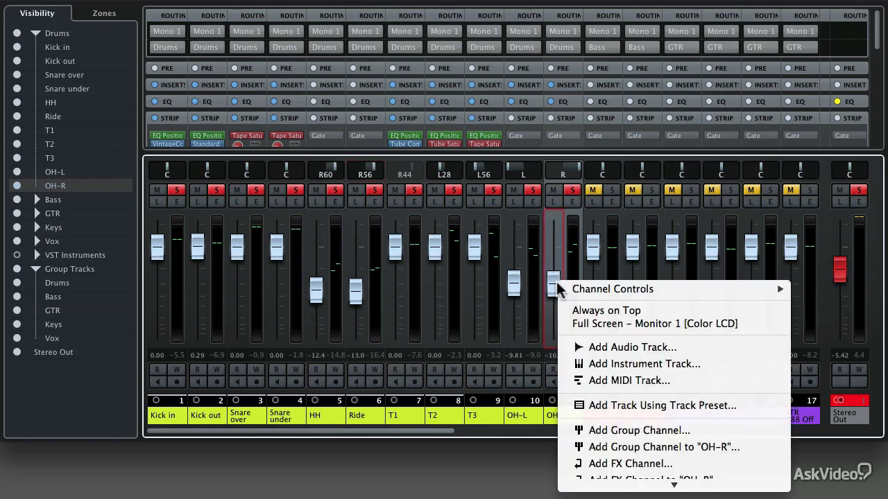
pyautogui.moveTo(673, 478)
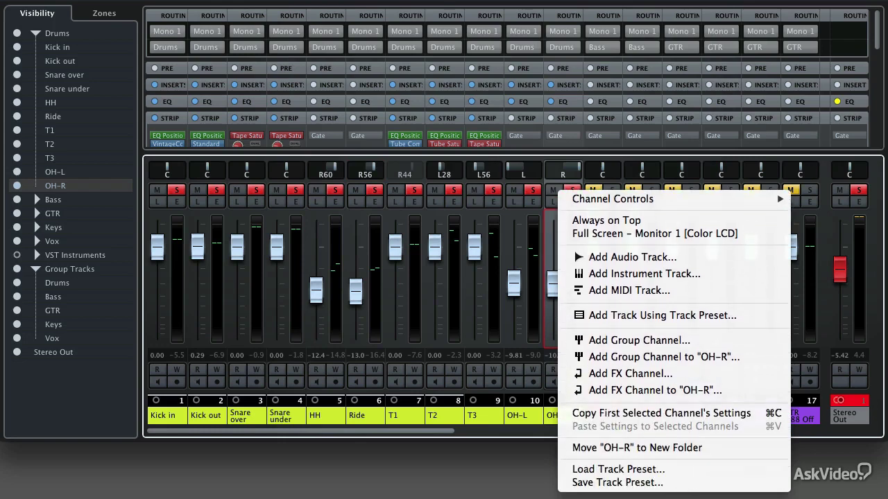
pyautogui.click(631, 485)
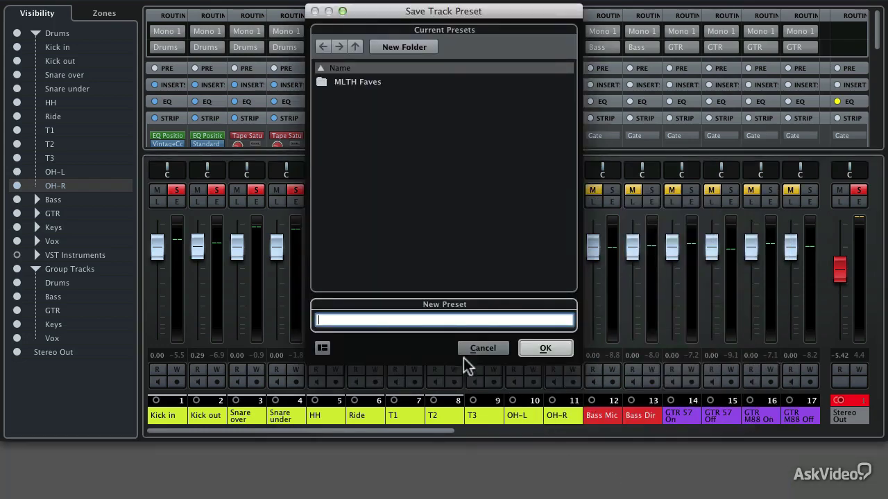
pyautogui.write('My va')
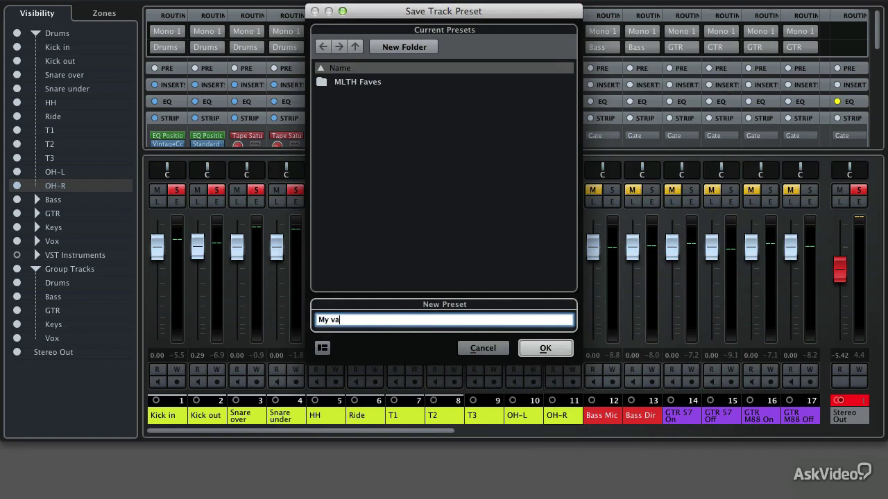